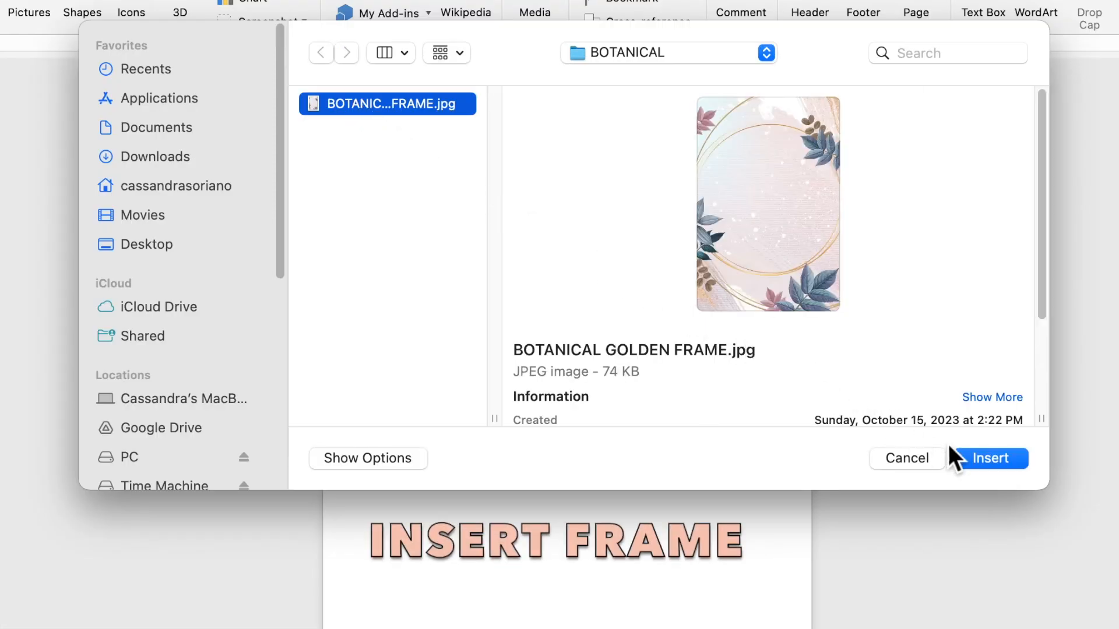
# Insert the picture BOTANICAL GOLDEN FRAME.jpg into the page and set its text wrapping to Behind Text.
pyautogui.click(984, 459)
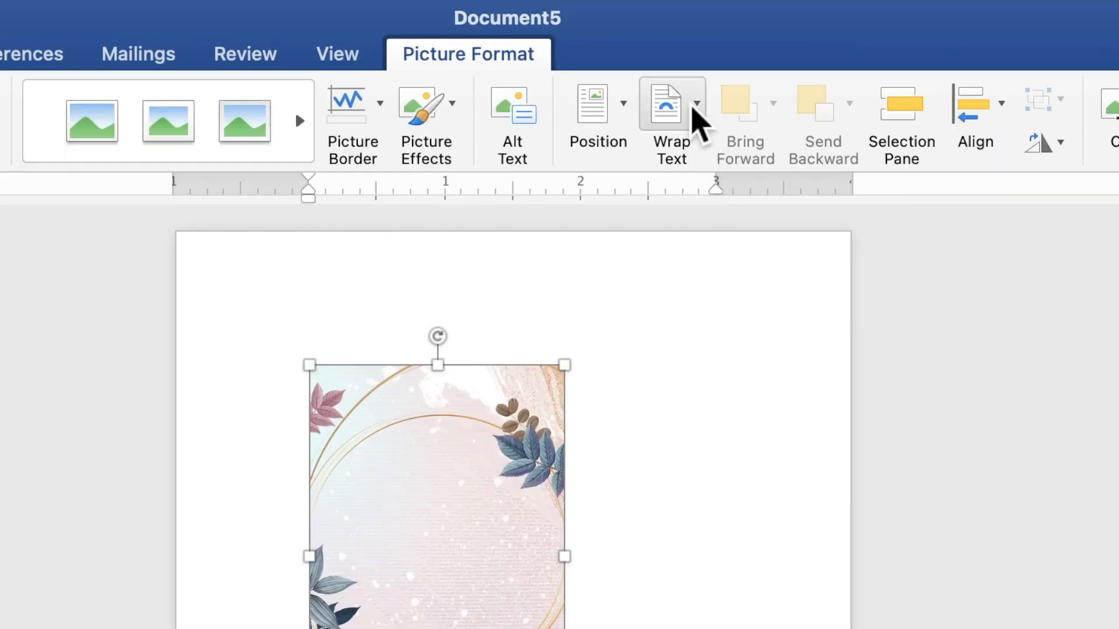
pyautogui.click(695, 115)
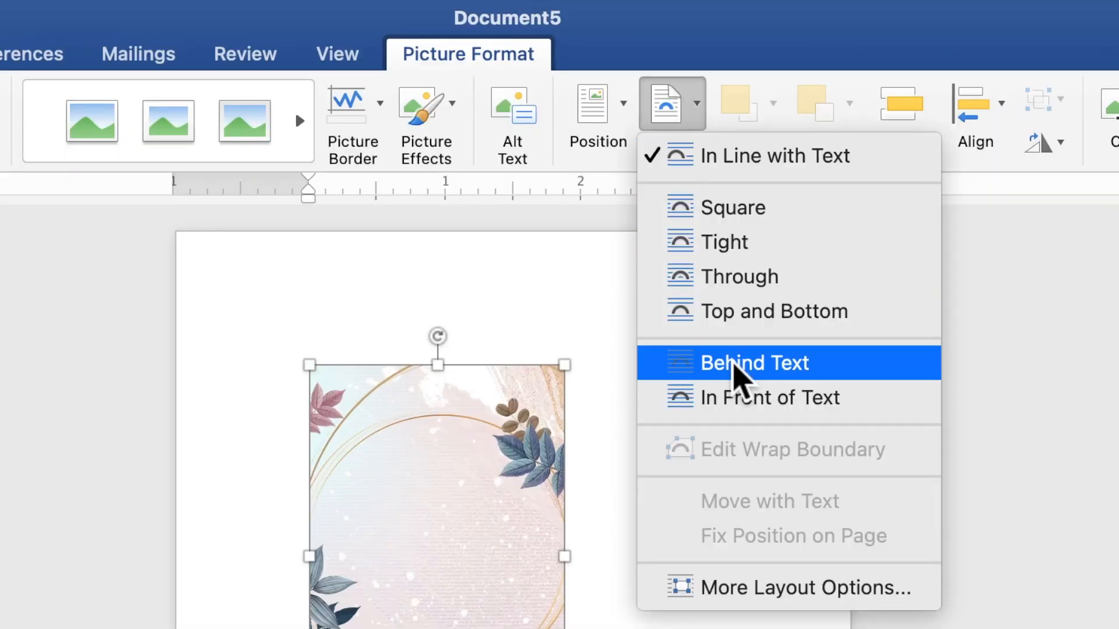
pyautogui.click(735, 368)
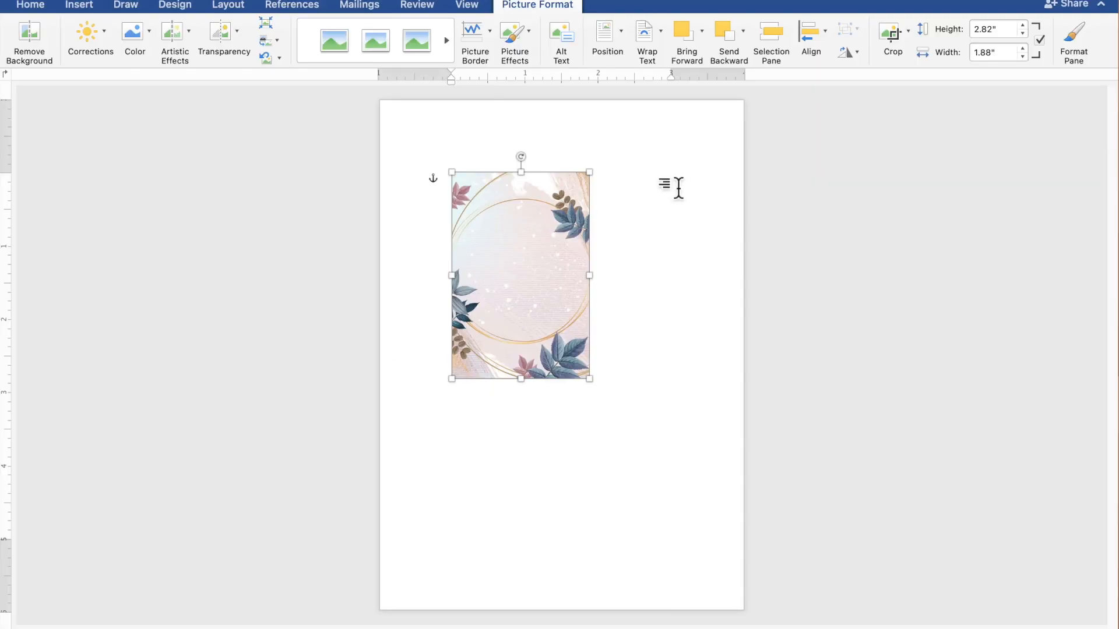
# Fit the botanical frame picture over the whole page, enlarging it to about 7.53" high by 5.01" wide and shifting it slightly upward.
pyautogui.moveTo(549, 232); pyautogui.dragTo(481, 160)
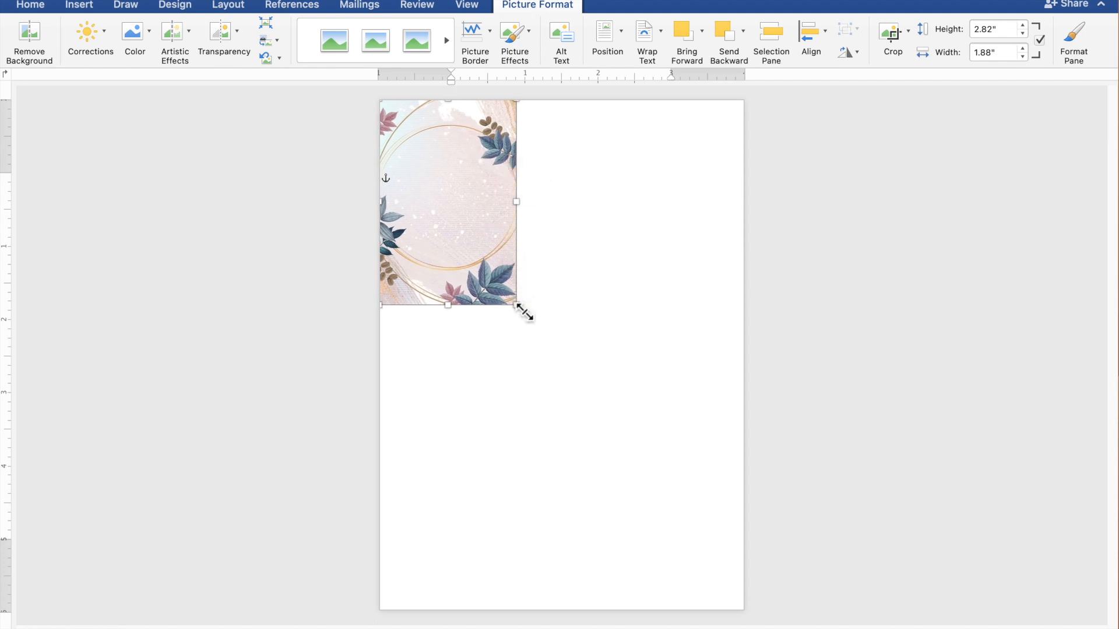
pyautogui.moveTo(518, 306); pyautogui.dragTo(747, 598)
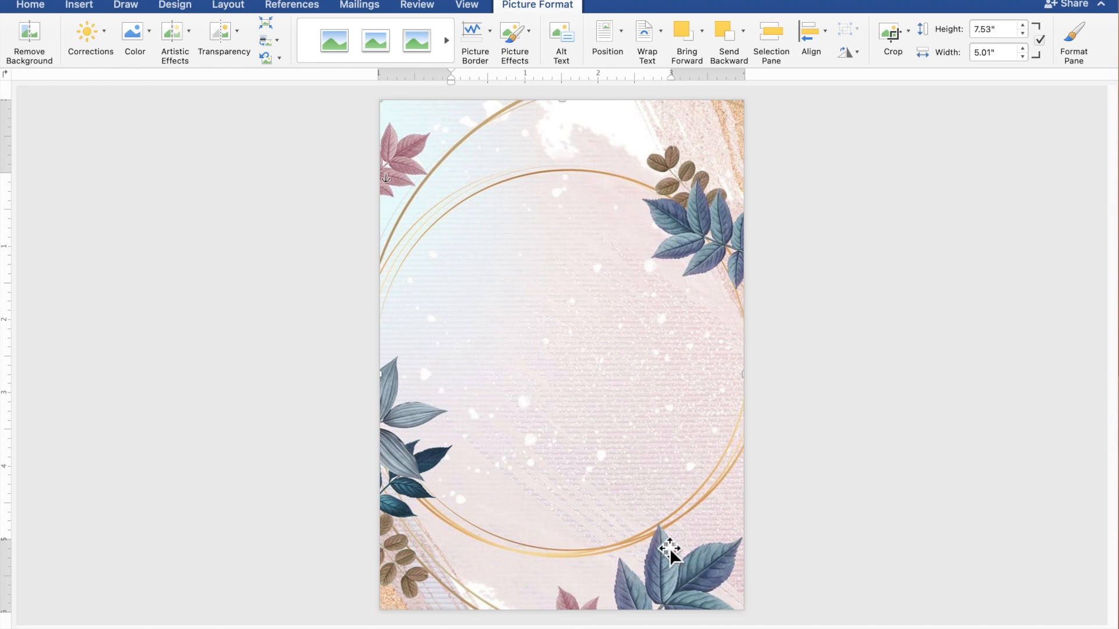
pyautogui.moveTo(643, 519); pyautogui.dragTo(641, 494)
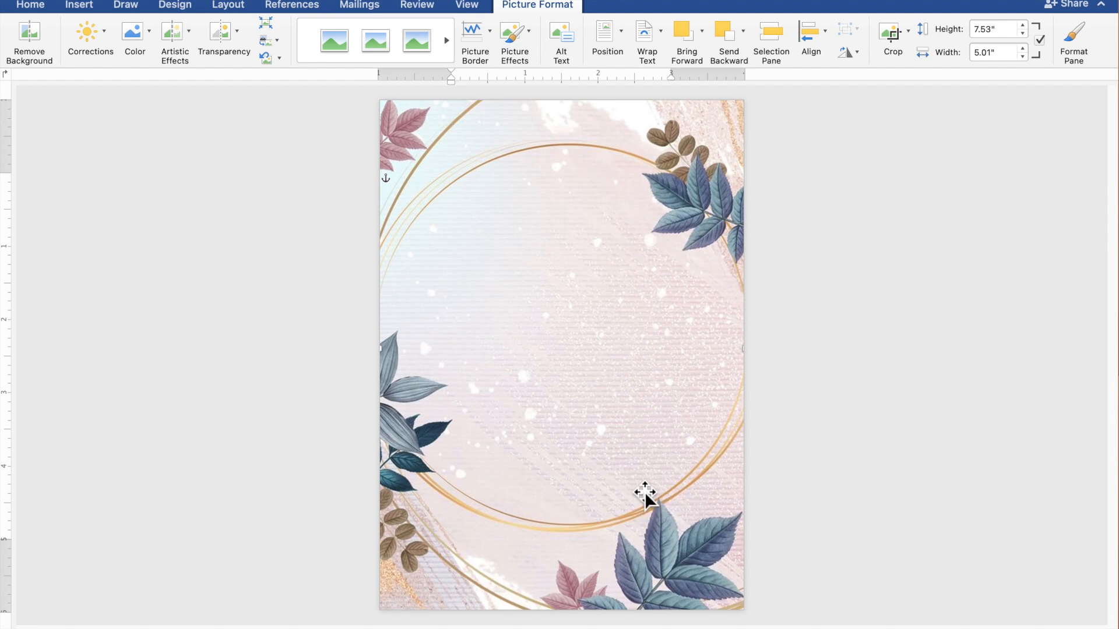
pyautogui.click(882, 477)
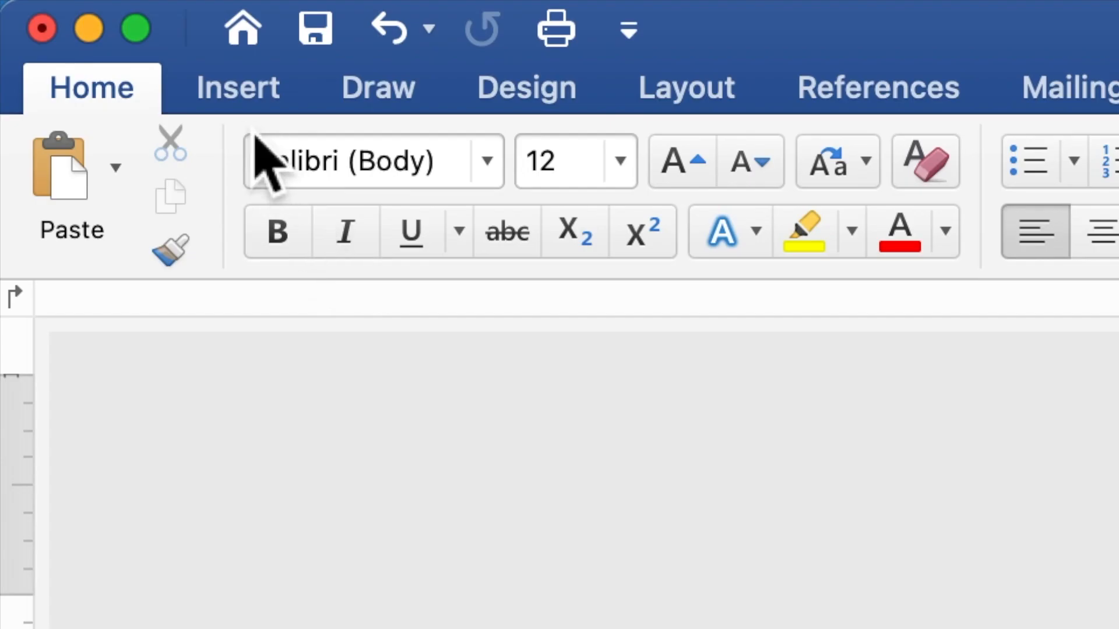
# Draw a rectangle shape about 4.79" wide and 5.01" high over the middle of the botanical frame.
pyautogui.click(234, 98)
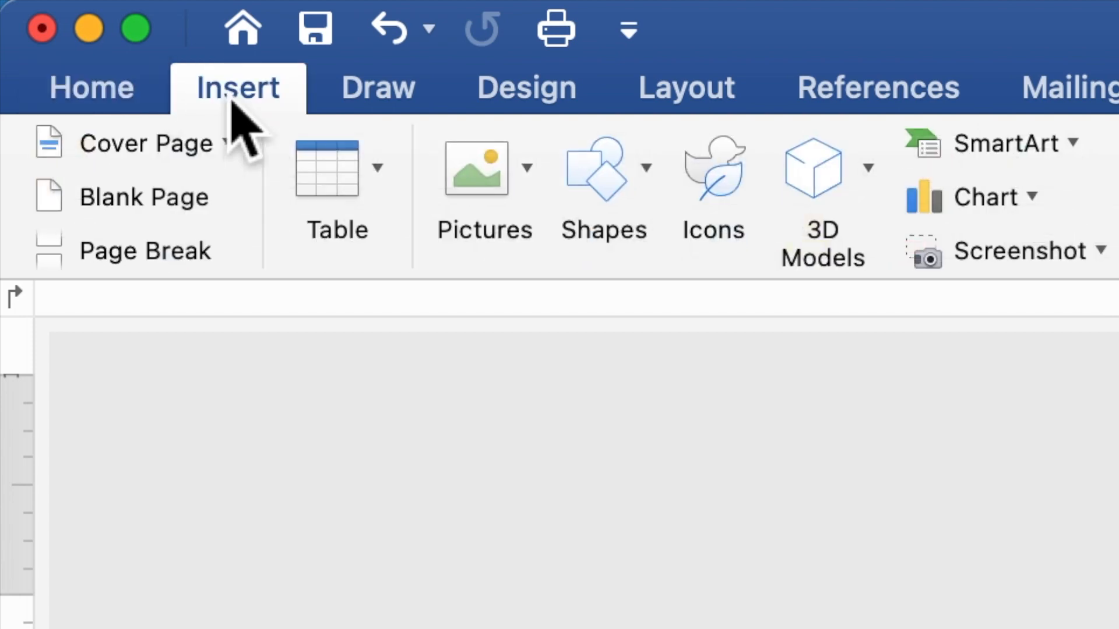
pyautogui.click(605, 196)
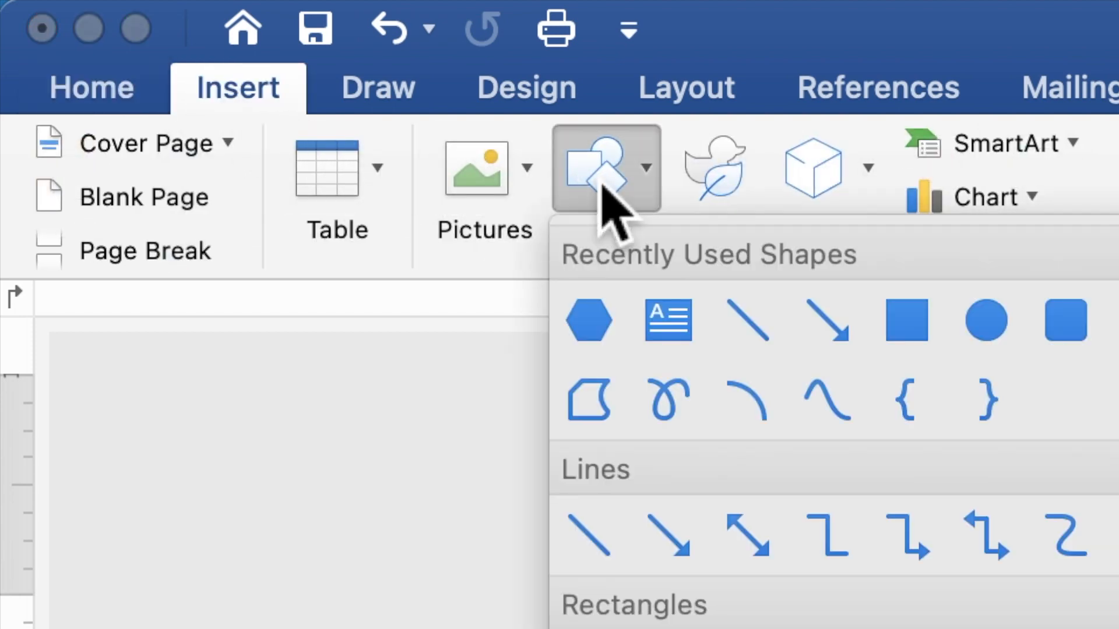
pyautogui.click(919, 319)
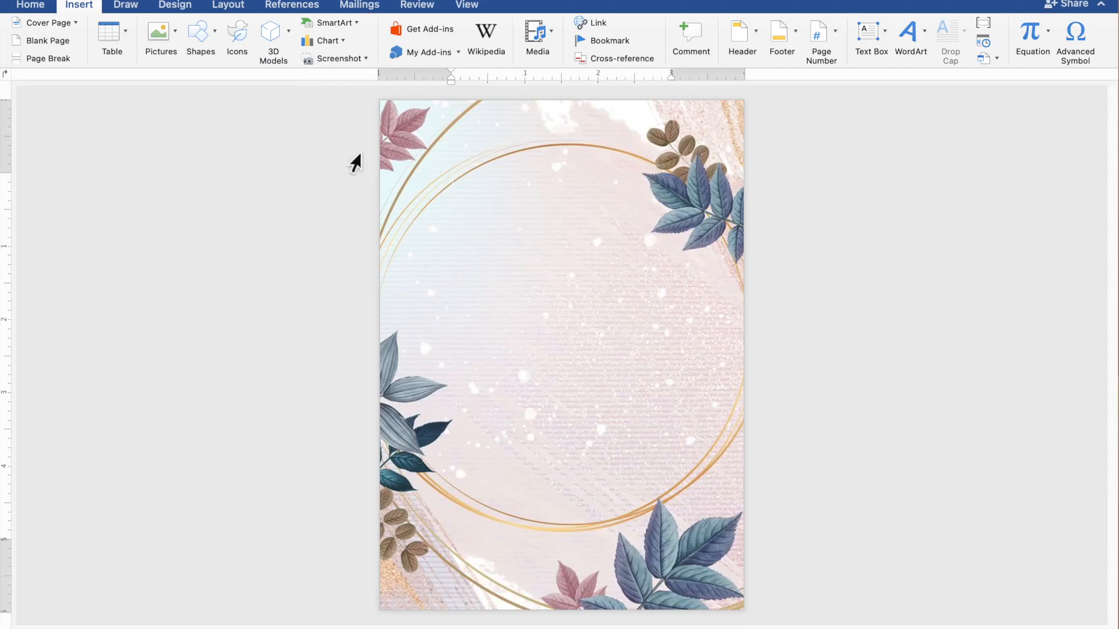
pyautogui.moveTo(387, 163); pyautogui.dragTo(746, 537)
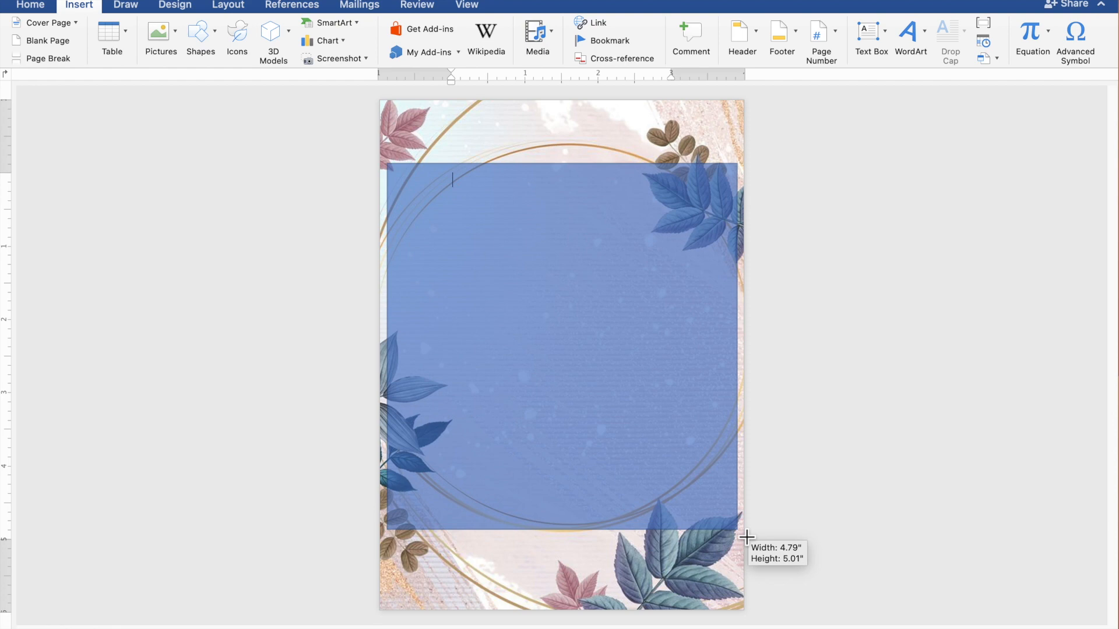
pyautogui.moveTo(746, 537); pyautogui.dragTo(745, 536)
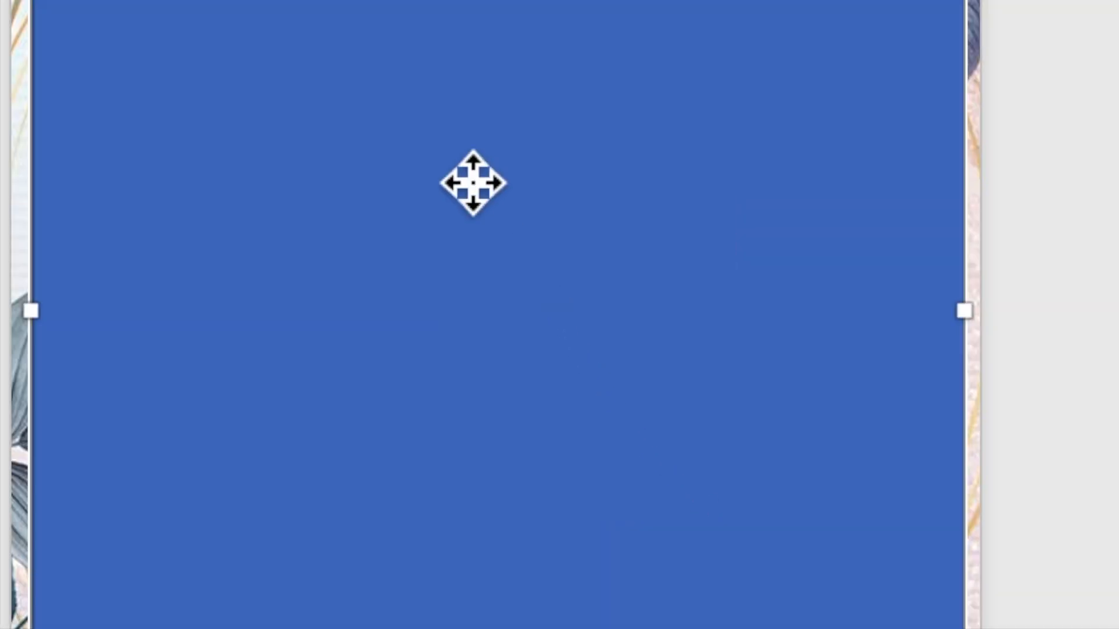
# Add the text "TOGETHER WITH THEIR FAMILIES" inside the rectangle.
pyautogui.rightClick(462, 167)
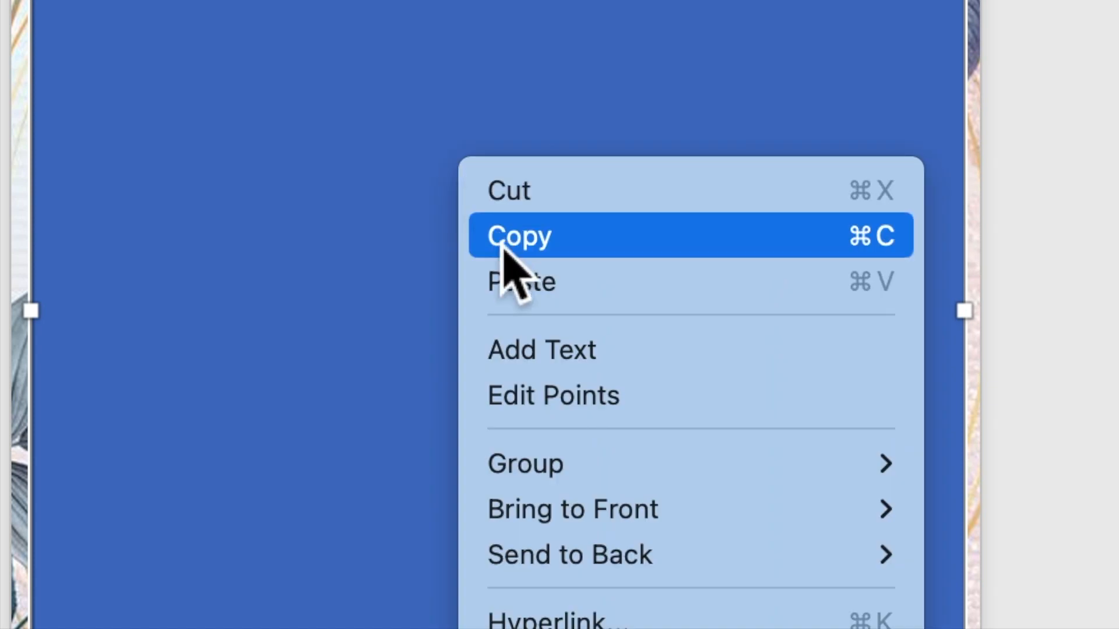
pyautogui.click(535, 363)
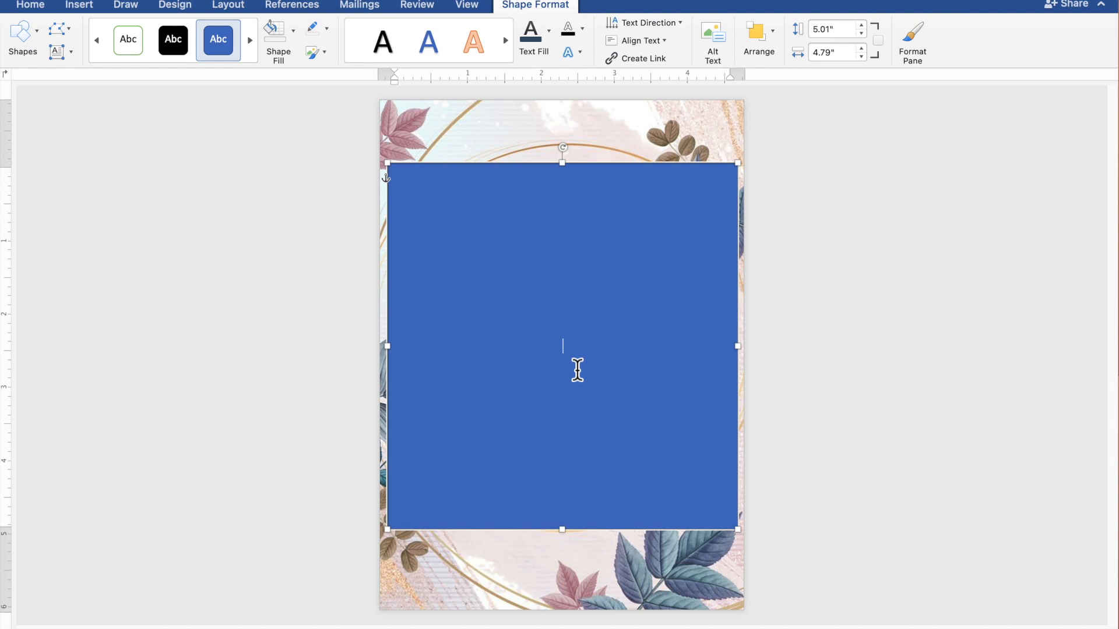
pyautogui.scroll(6, 577, 370)
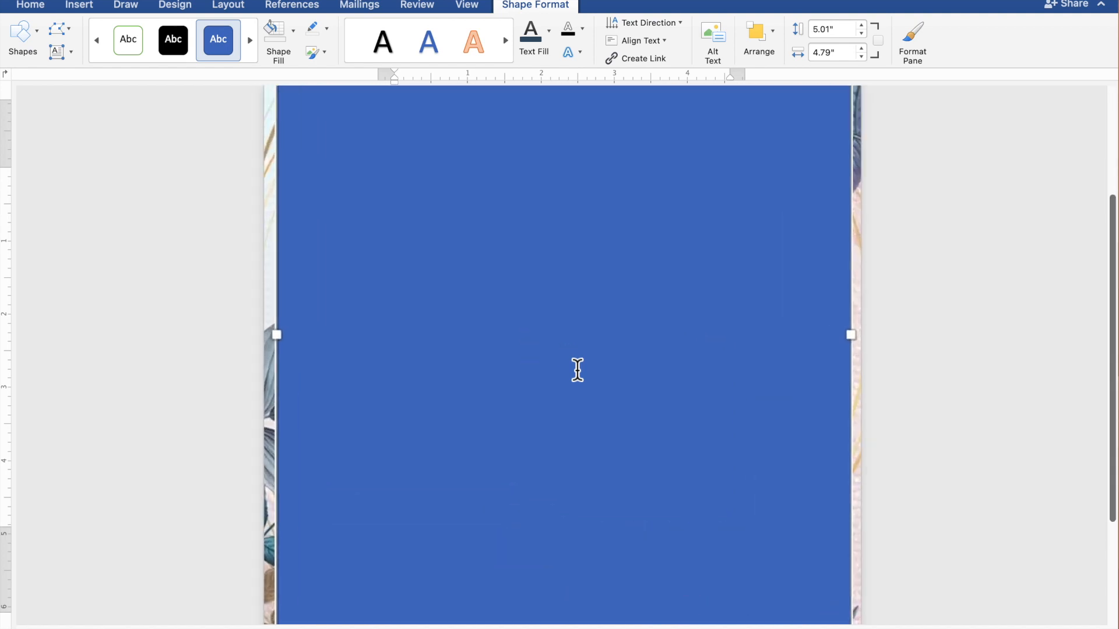
pyautogui.scroll(-1, 577, 370)
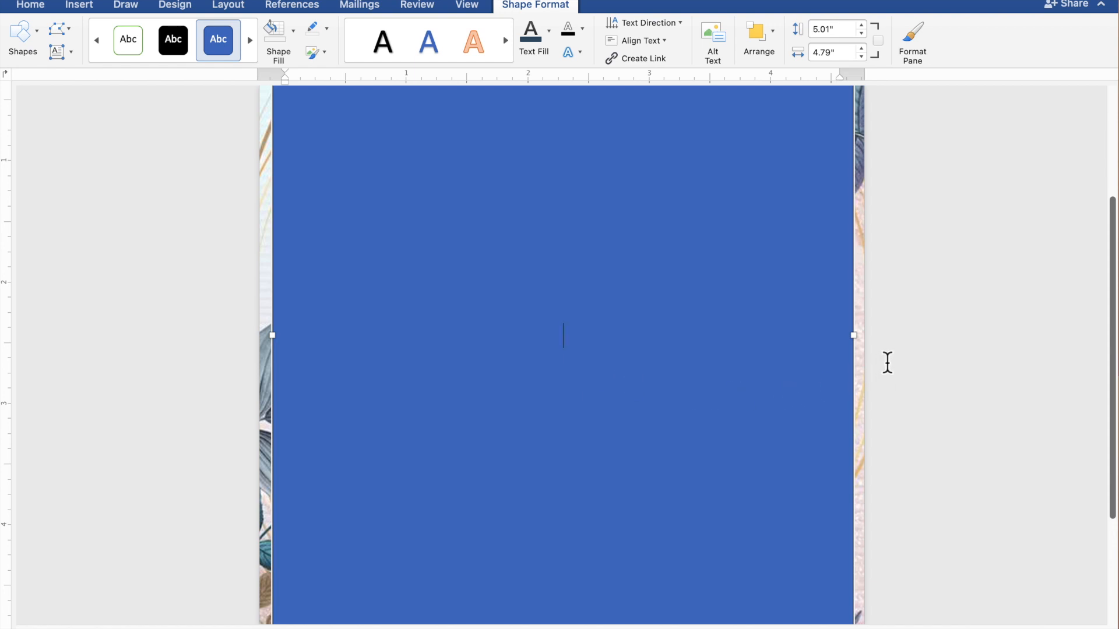
pyautogui.write('TOGETHE')
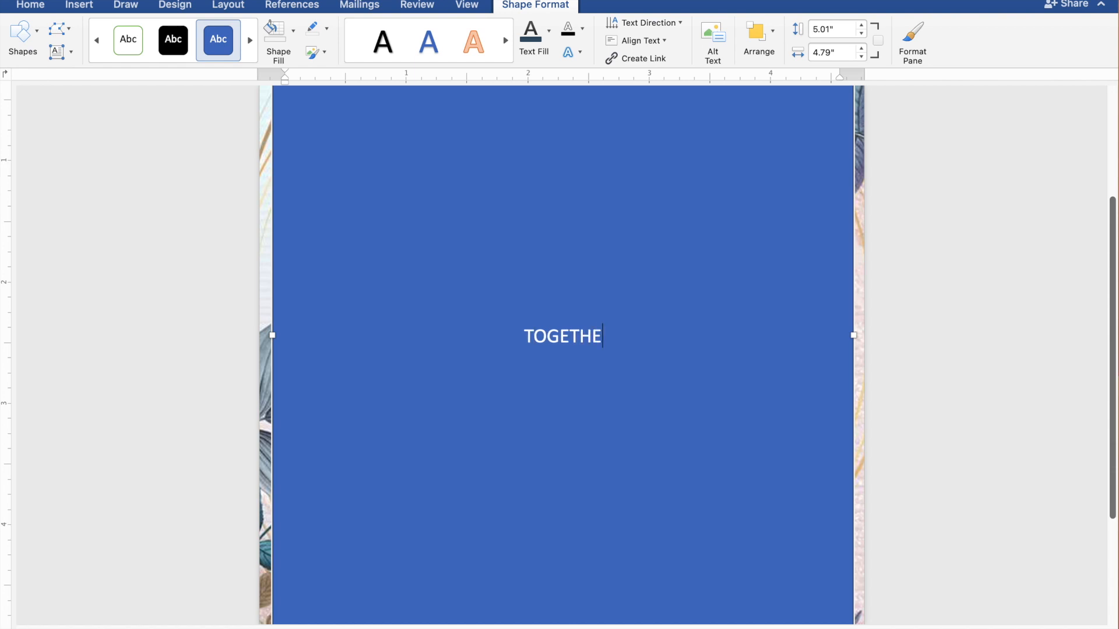
pyautogui.write('R WITH')
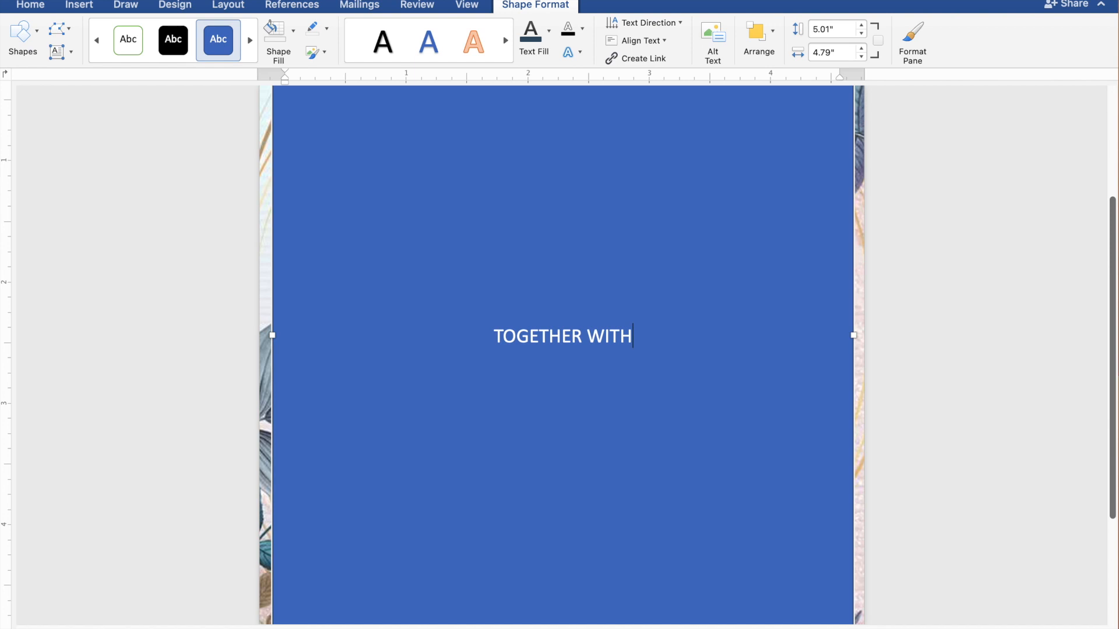
pyautogui.write(' TH')
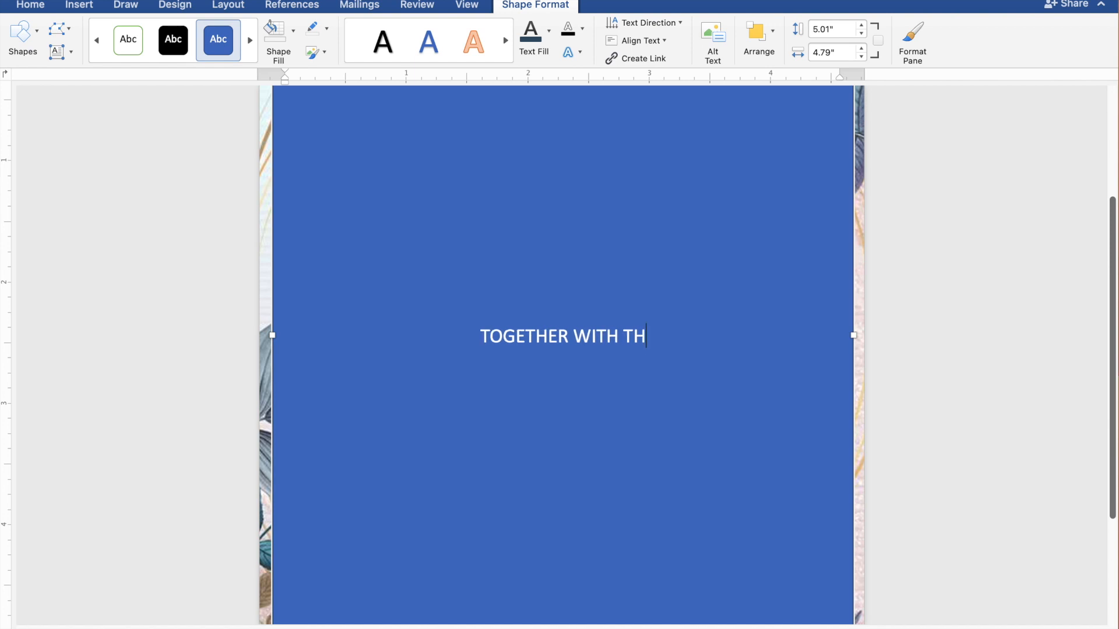
pyautogui.write('EIR FA')
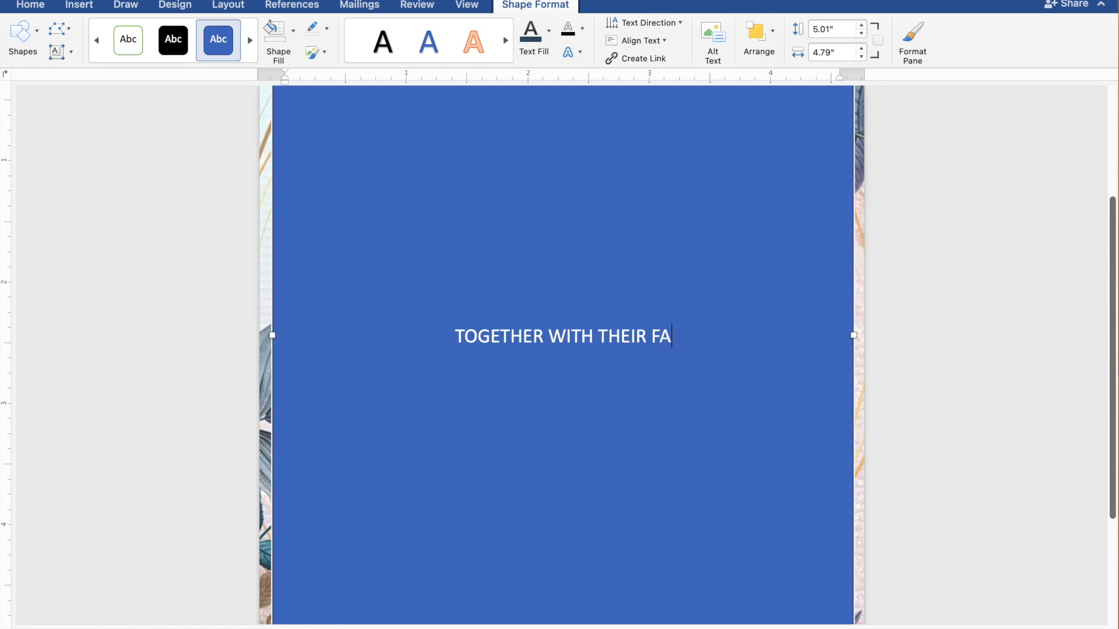
pyautogui.write('MILIES')
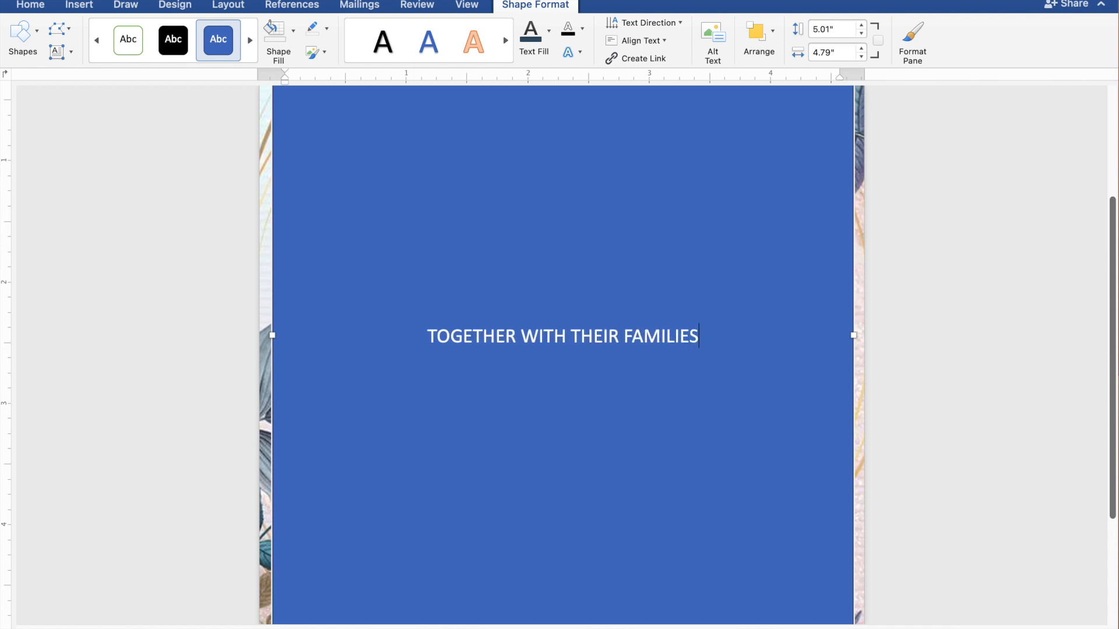
# Leave a blank line below the opening line and enter the groom's full name.
pyautogui.press('Return')
pyautogui.press('Return')
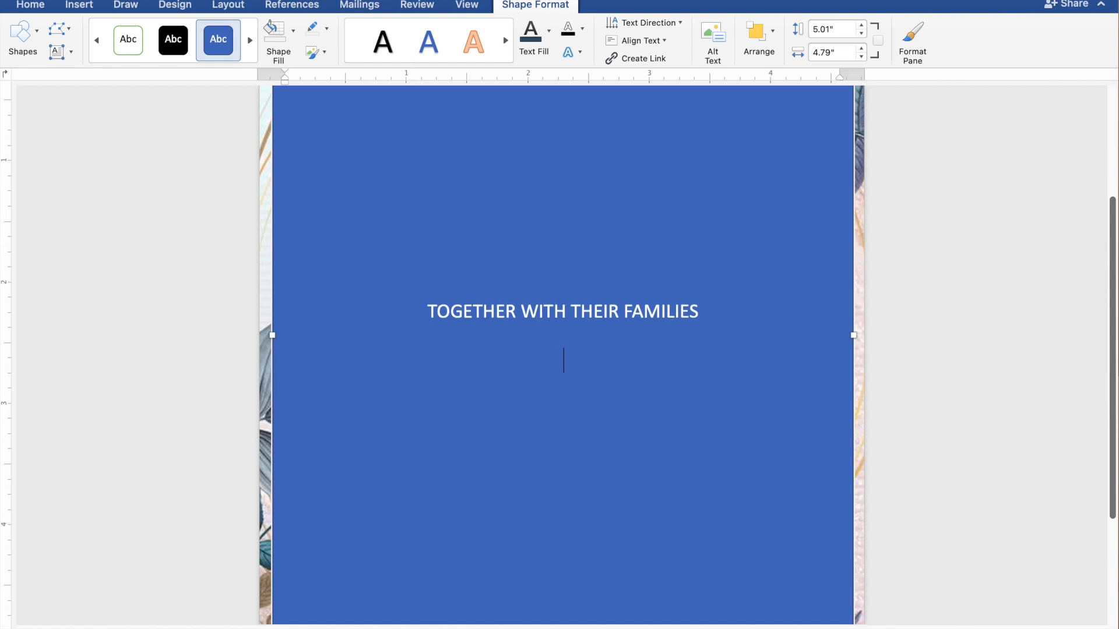
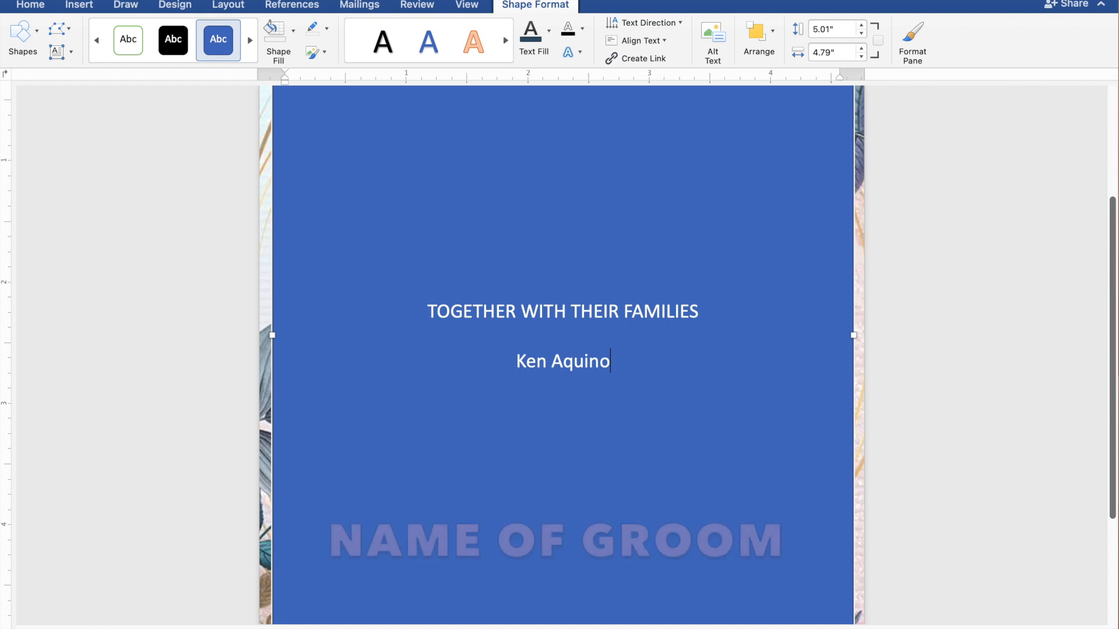
# Add a line reading "AND" below the groom's name, followed by the bride's full name on its own line.
pyautogui.press('Return')
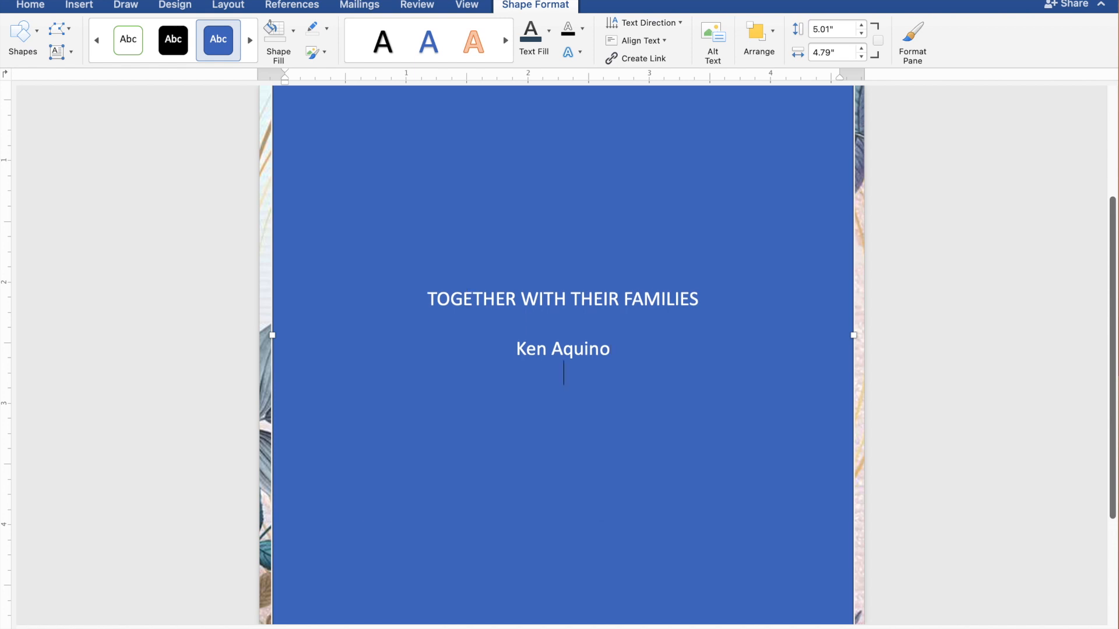
pyautogui.write('AND')
pyautogui.press('Return')
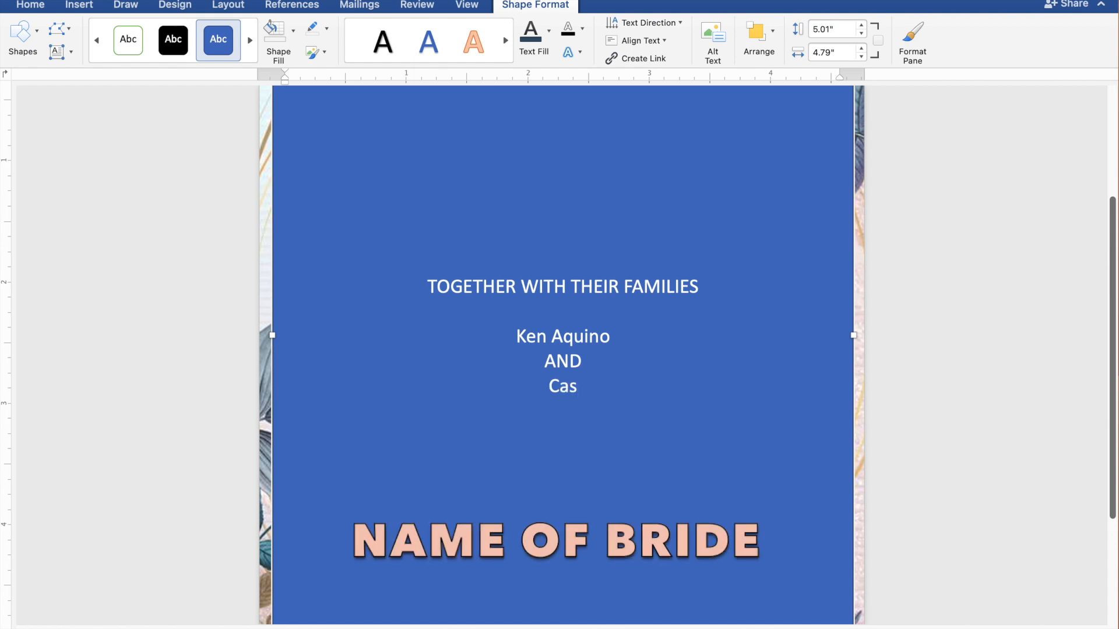
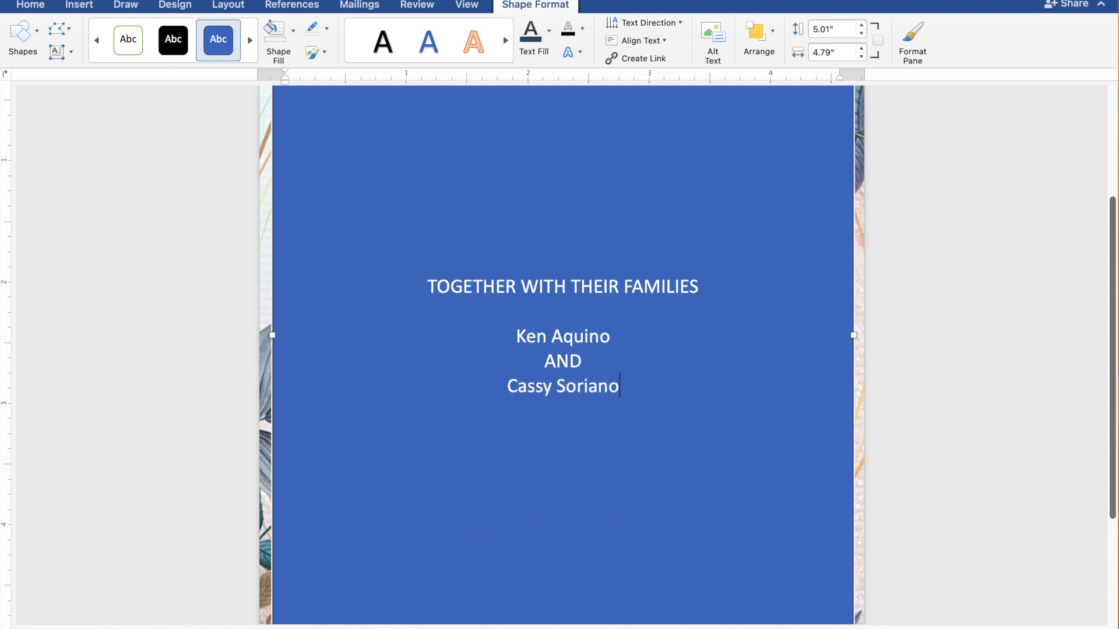
# Leave a blank line below the bride's name and add the line "REQUEST THE PLEASURE OF YOUR PRESENCE".
pyautogui.press('Return')
pyautogui.press('Return')
pyautogui.write('REQUE')
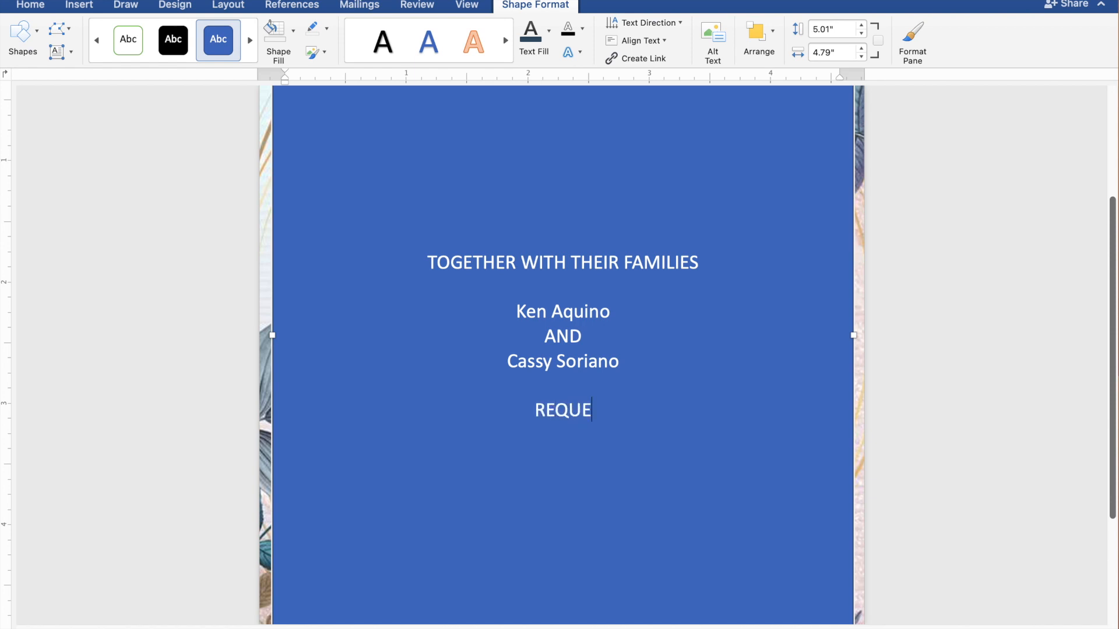
pyautogui.write('ST T')
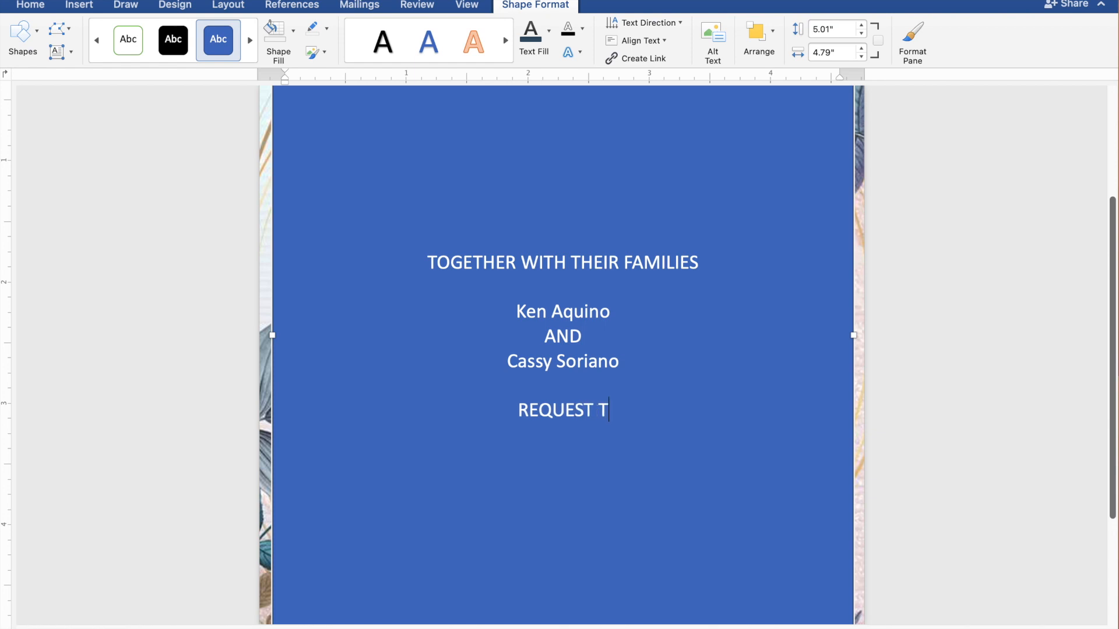
pyautogui.write('HE')
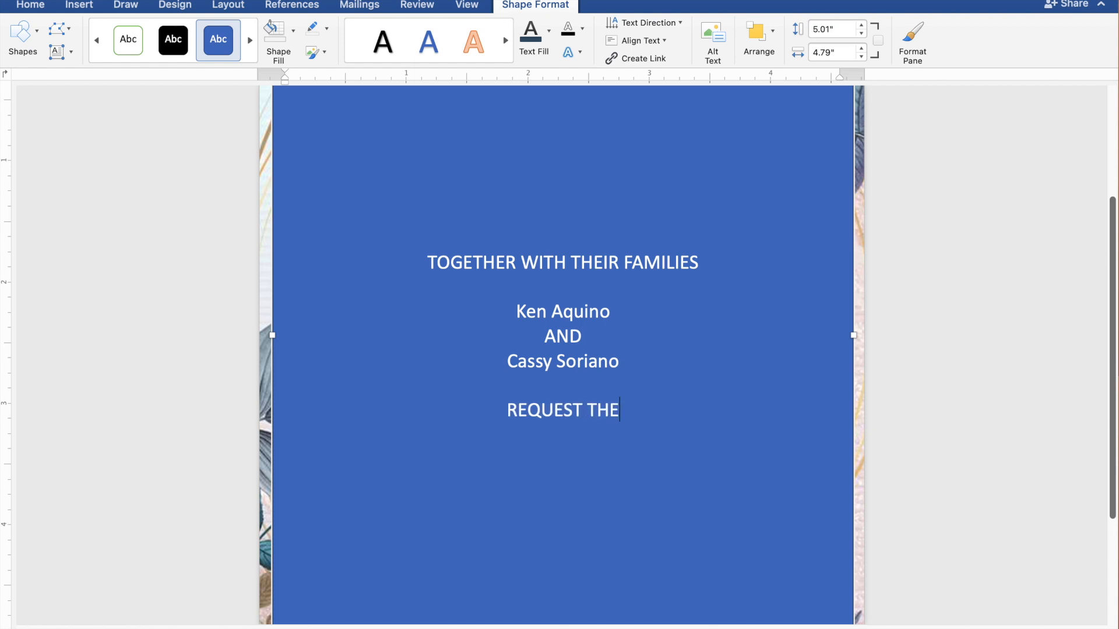
pyautogui.write(' PLEAS')
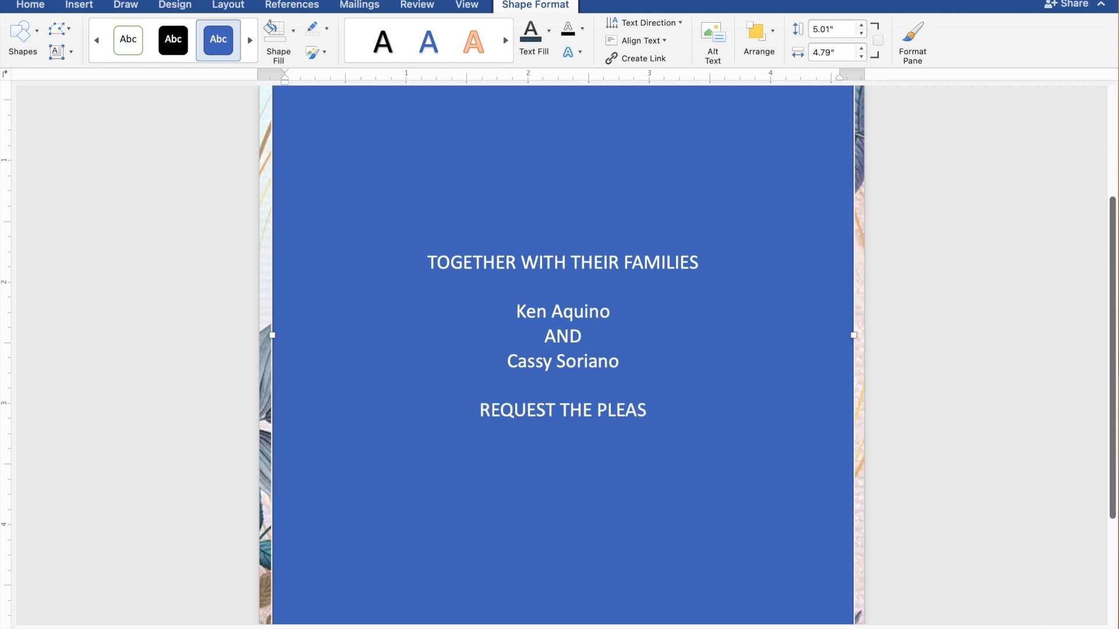
pyautogui.write('URE')
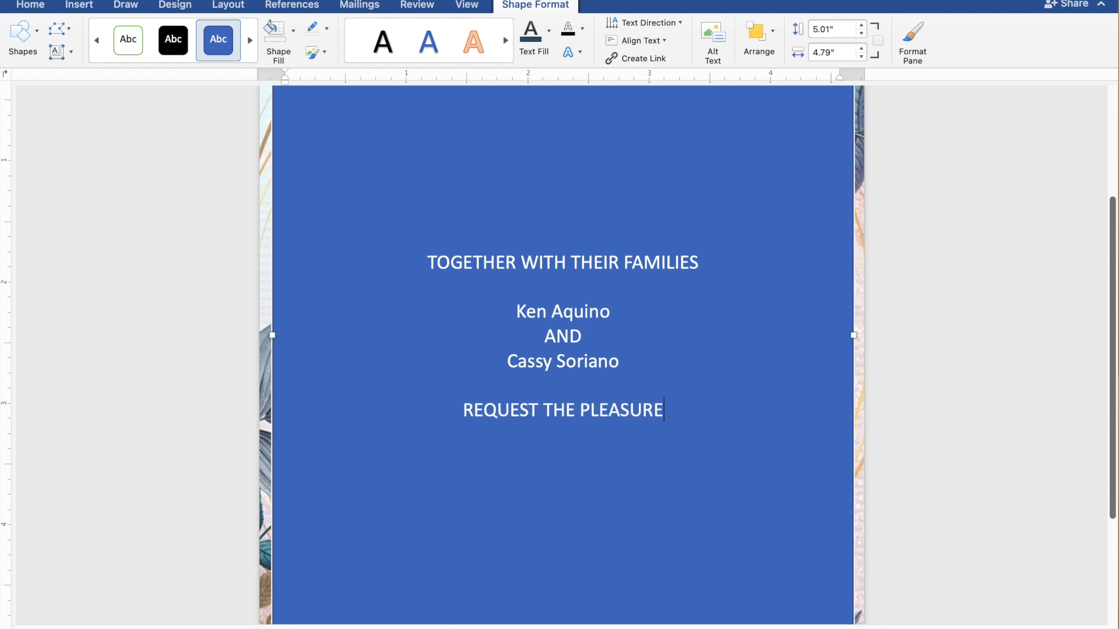
pyautogui.write(' OF')
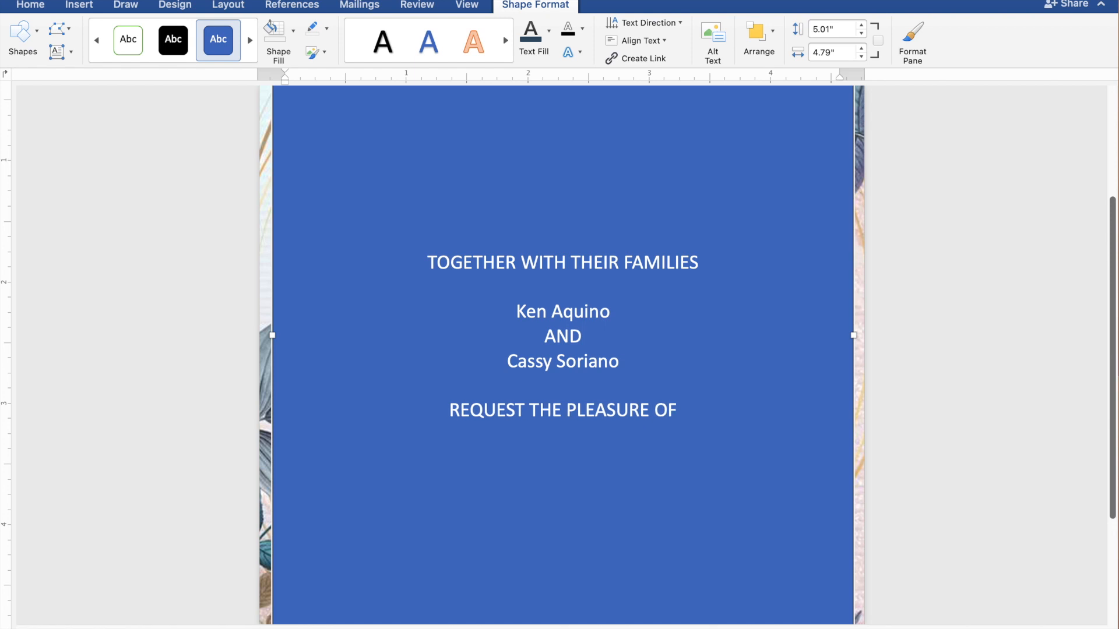
pyautogui.write(' YO')
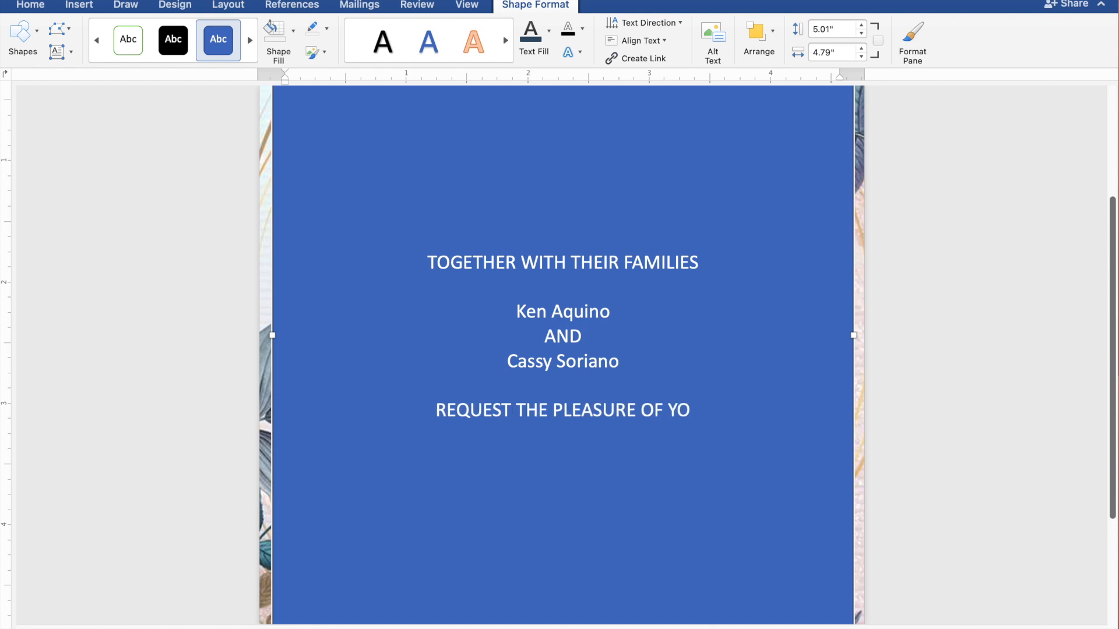
pyautogui.write('UR')
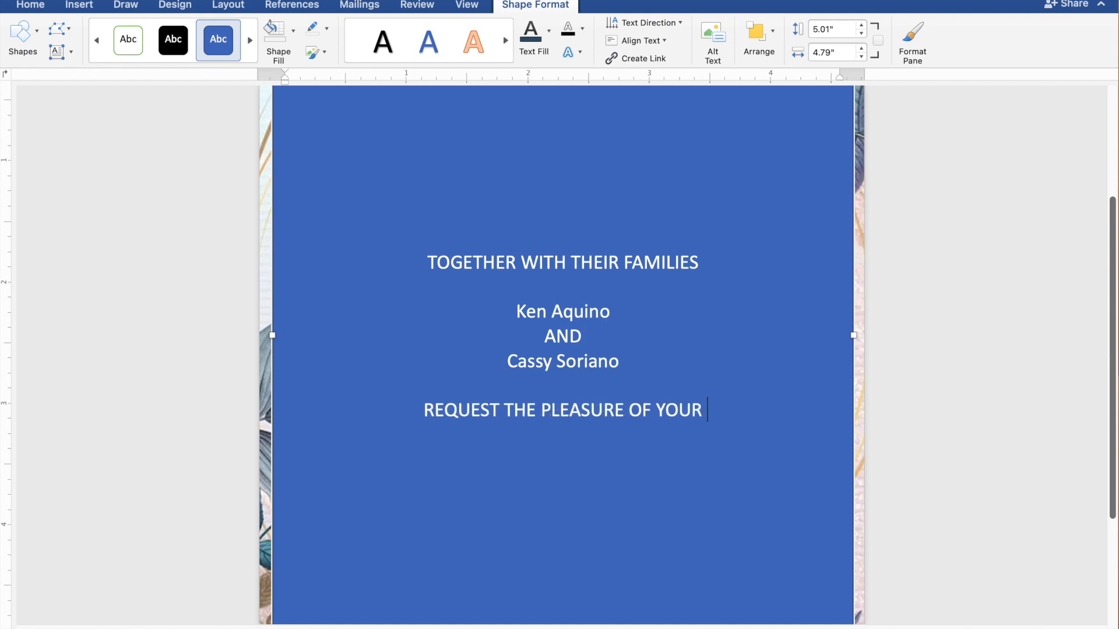
pyautogui.write(' PRESENCE')
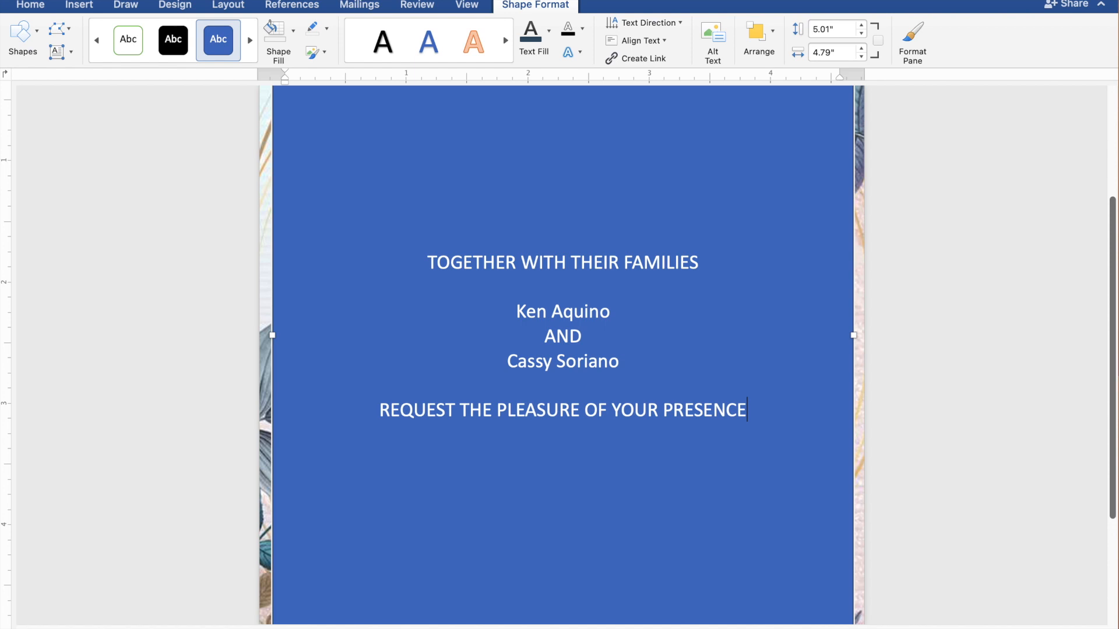
# Add the line "AS THEY JOYFULLY UNITE IN MARRIAGE" directly below the request line.
pyautogui.press('Return')
pyautogui.write('AS')
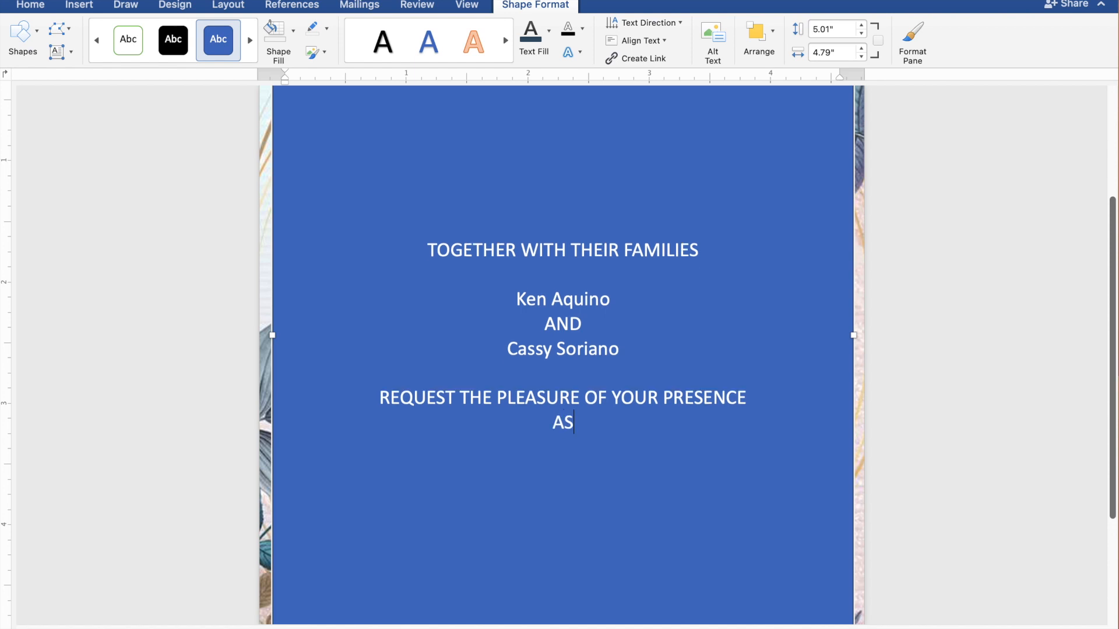
pyautogui.write(' THEY')
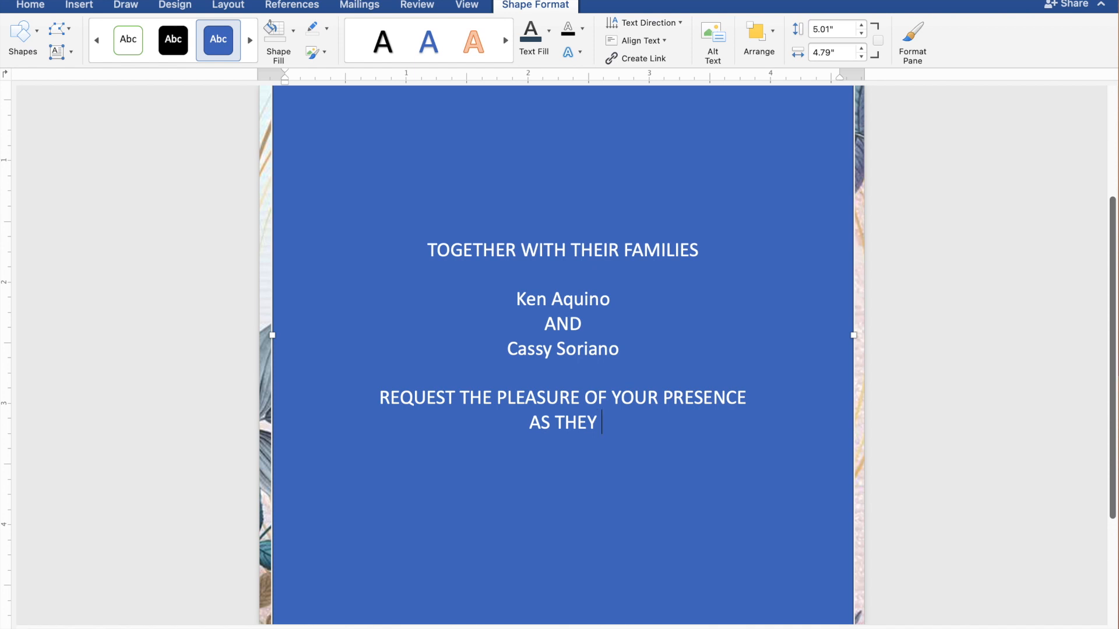
pyautogui.write(' JOY')
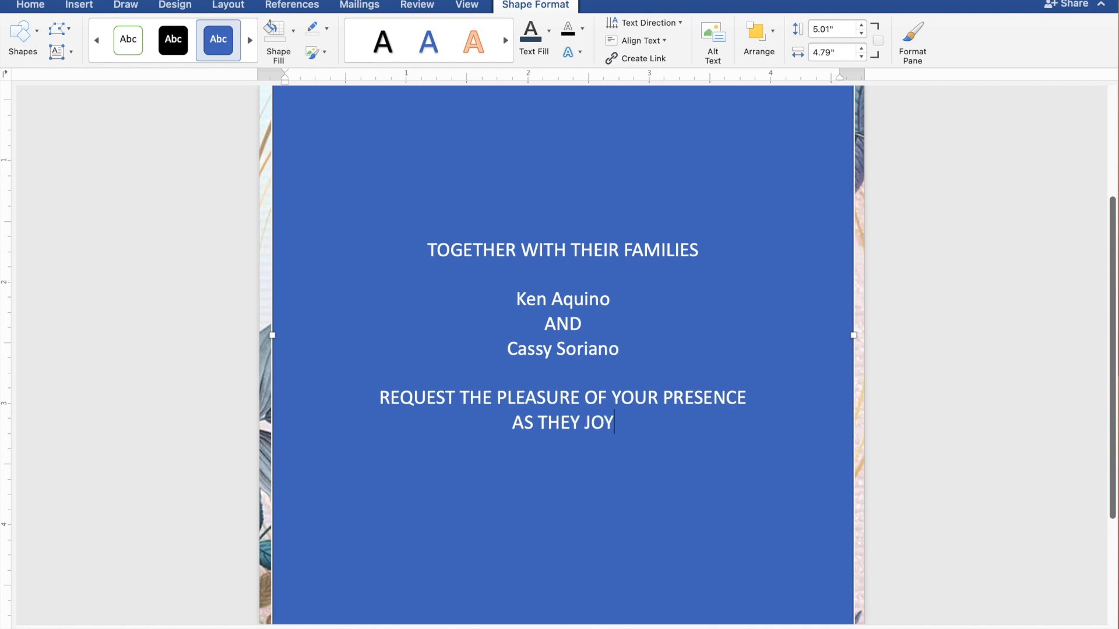
pyautogui.write('FUL')
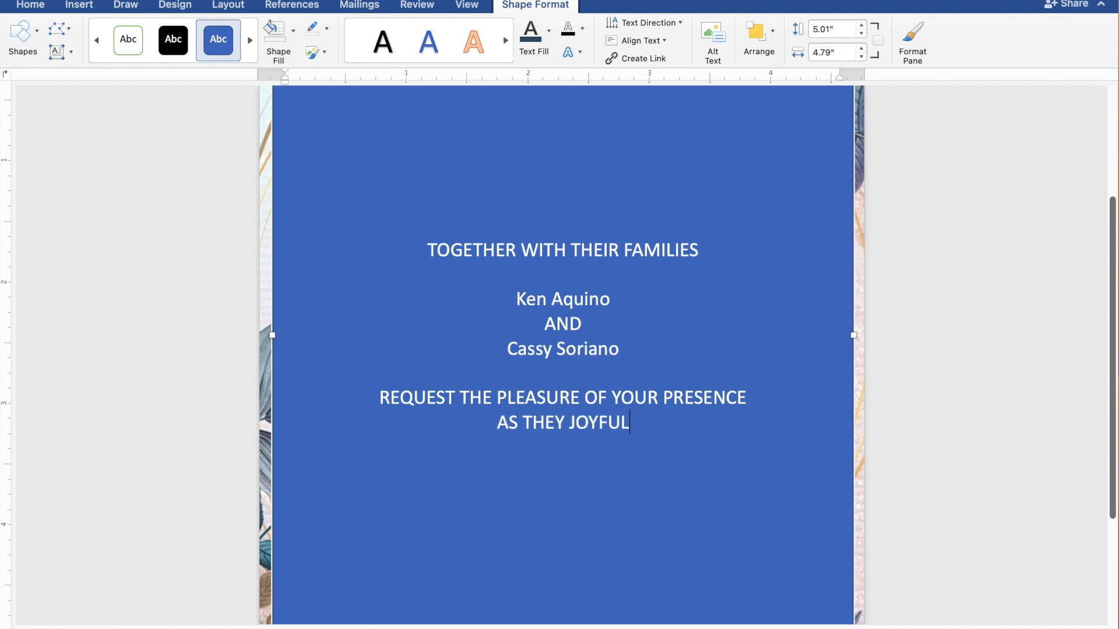
pyautogui.write('L')
pyautogui.write('Y ')
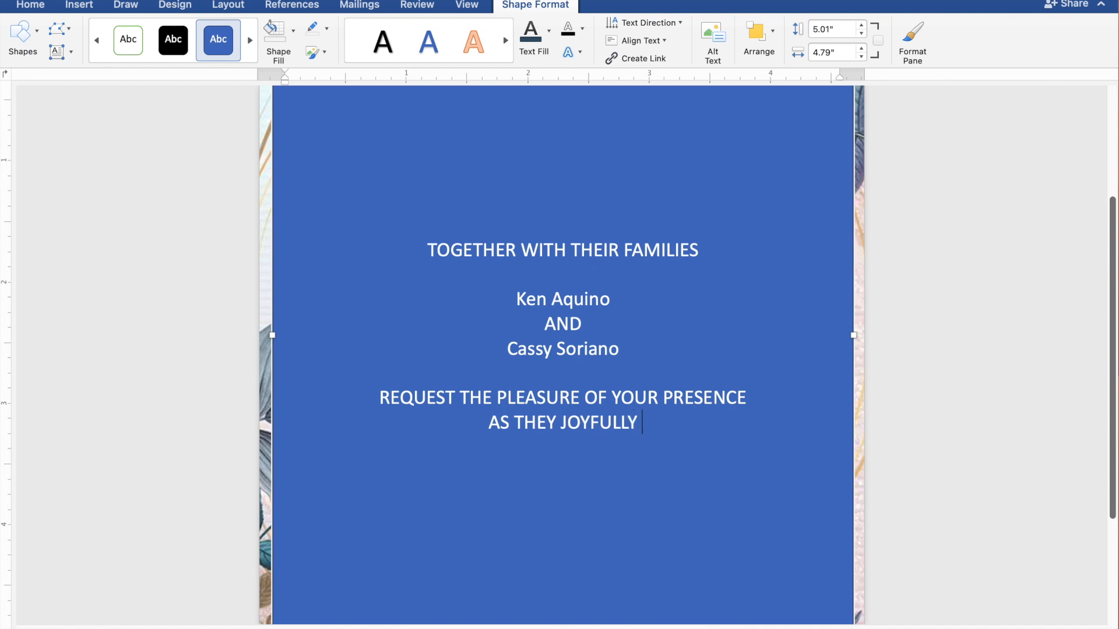
pyautogui.write('UNITE')
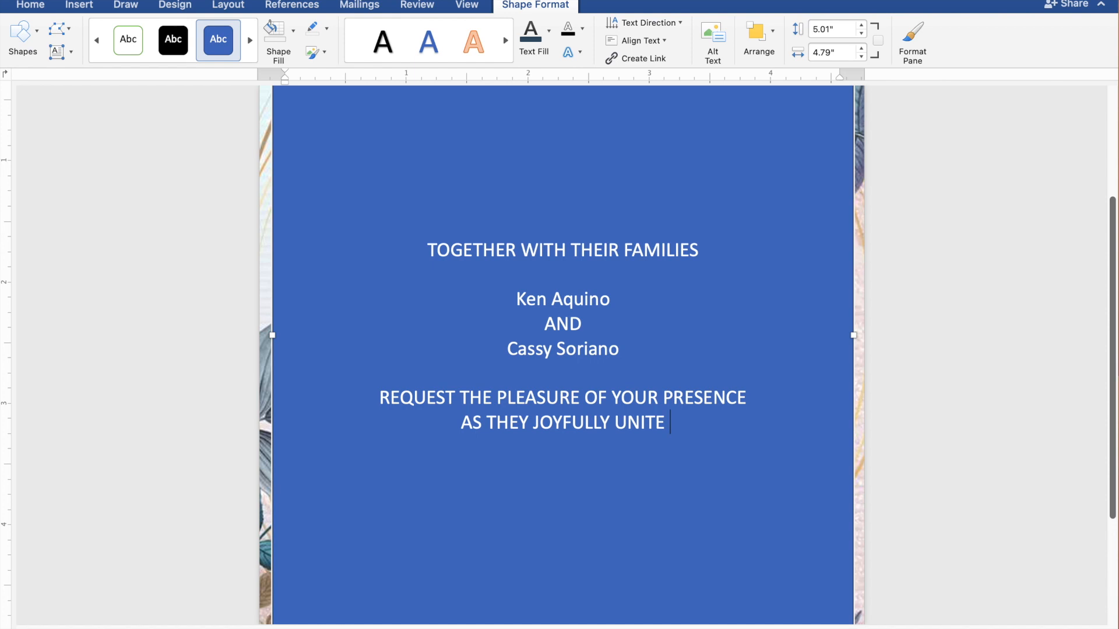
pyautogui.write(' IN ')
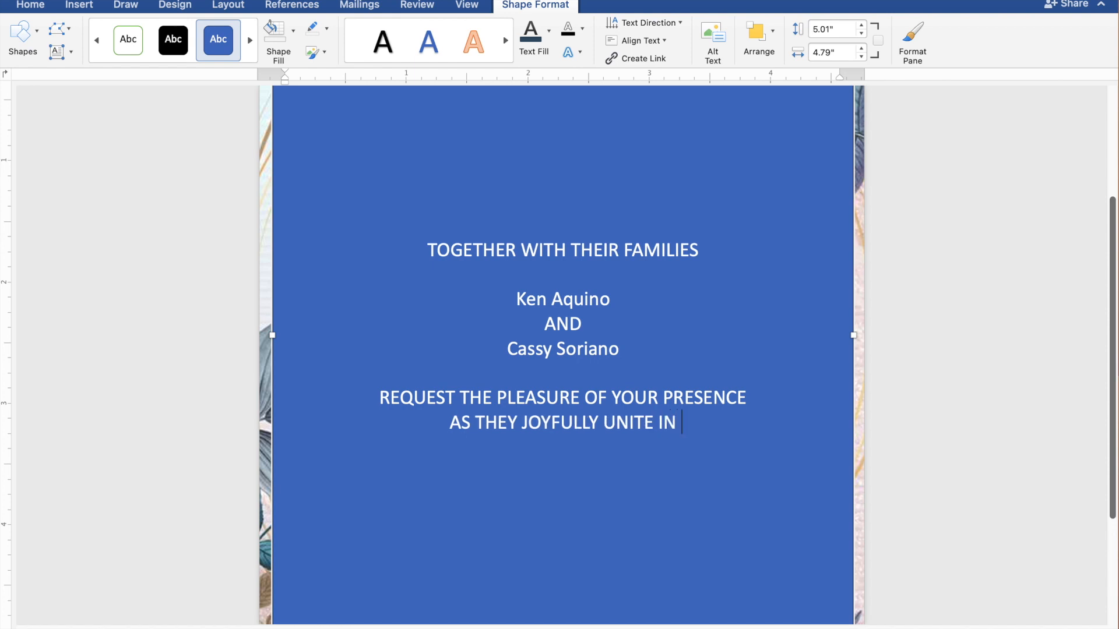
pyautogui.write('MAR')
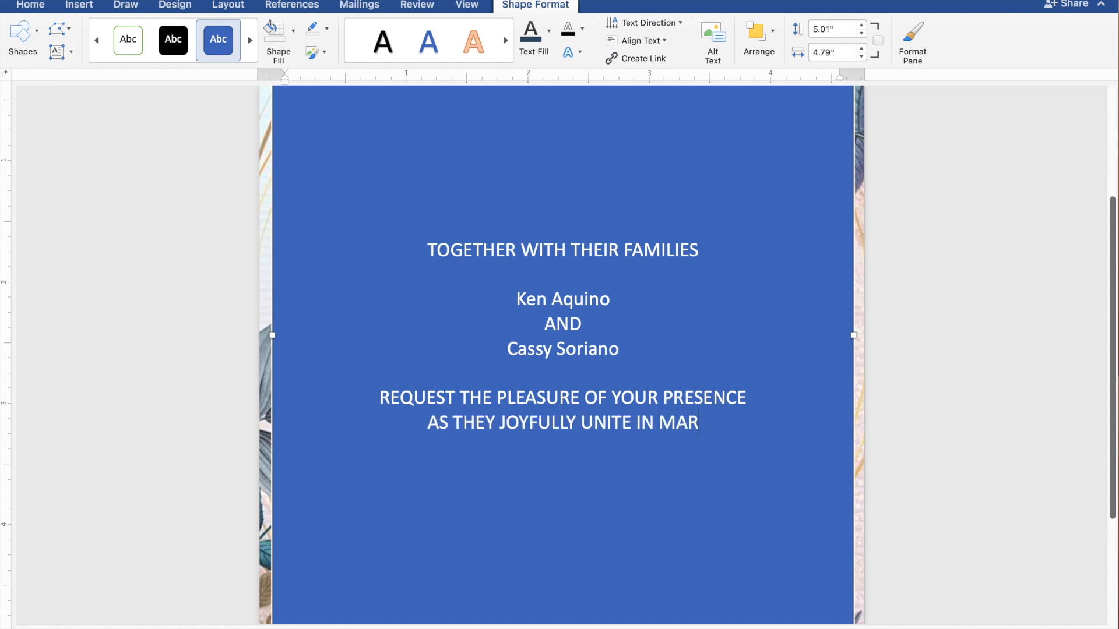
pyautogui.write('RIA')
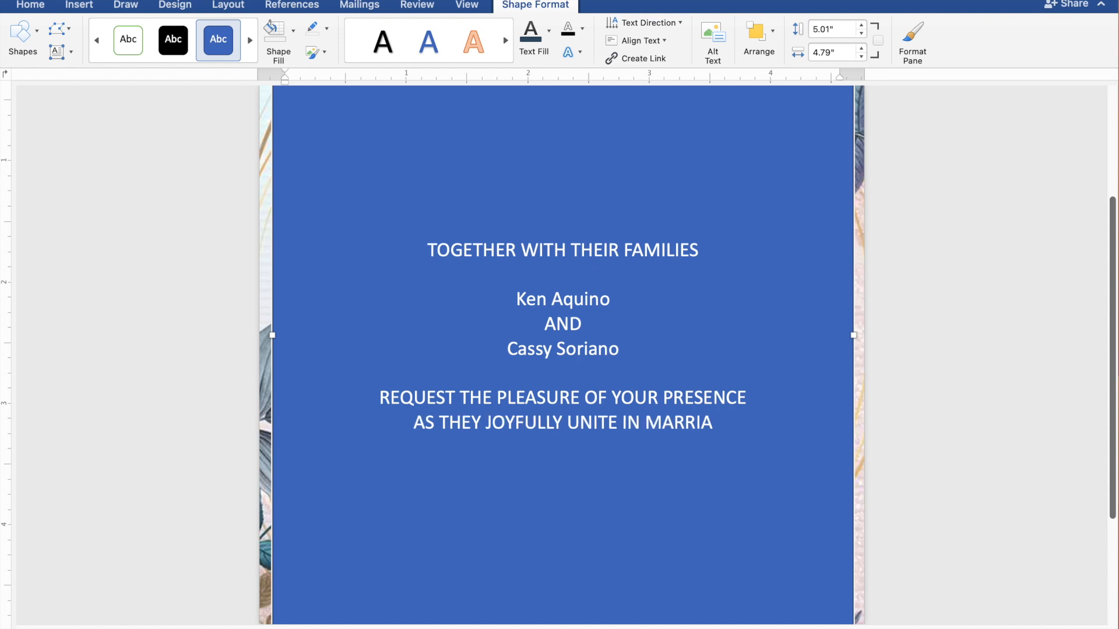
pyautogui.write('GE')
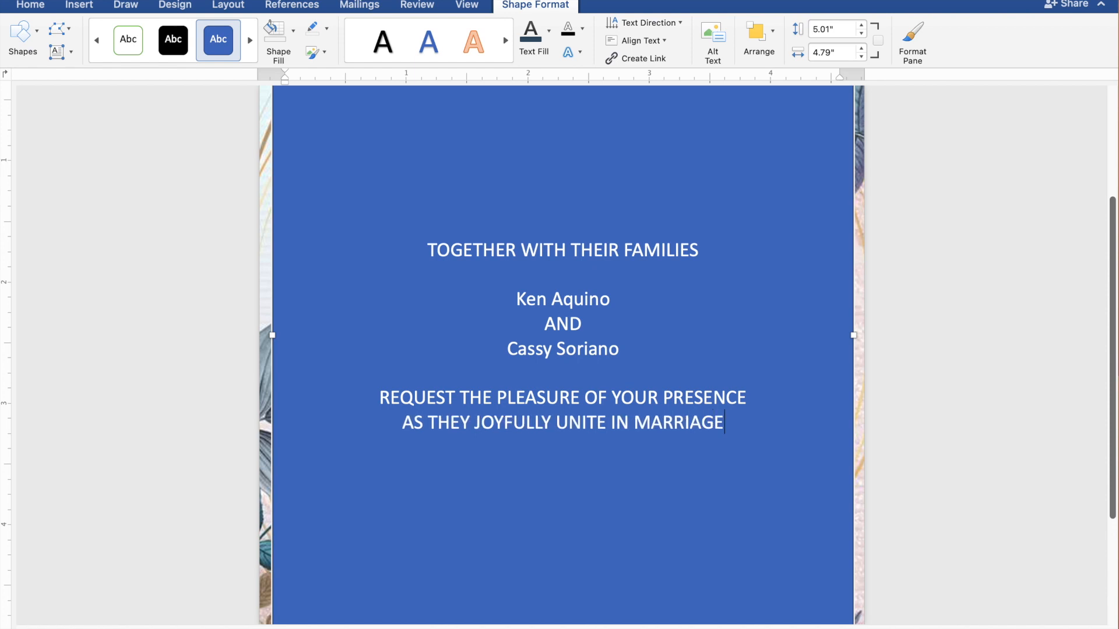
# Leave a blank line below the marriage line and add the wedding day "SUNDAY".
pyautogui.press('Return')
pyautogui.press('Return')
pyautogui.write('SUNDAY')
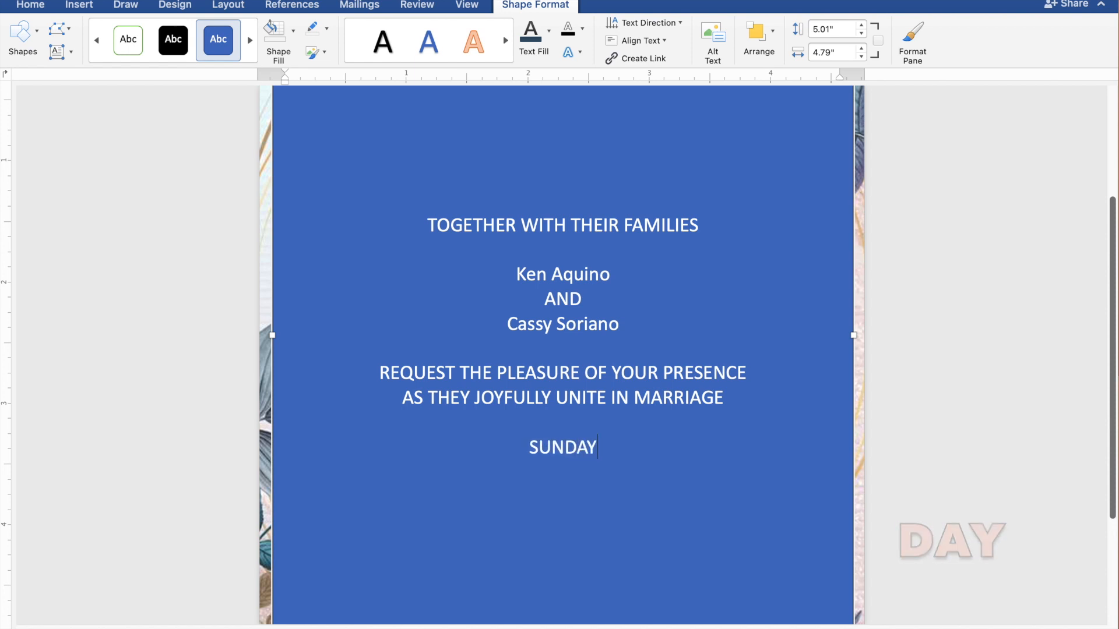
# Add the wedding date "DECEMBER 31, 2023" on its own line below the day.
pyautogui.press('Return')
pyautogui.write('D')
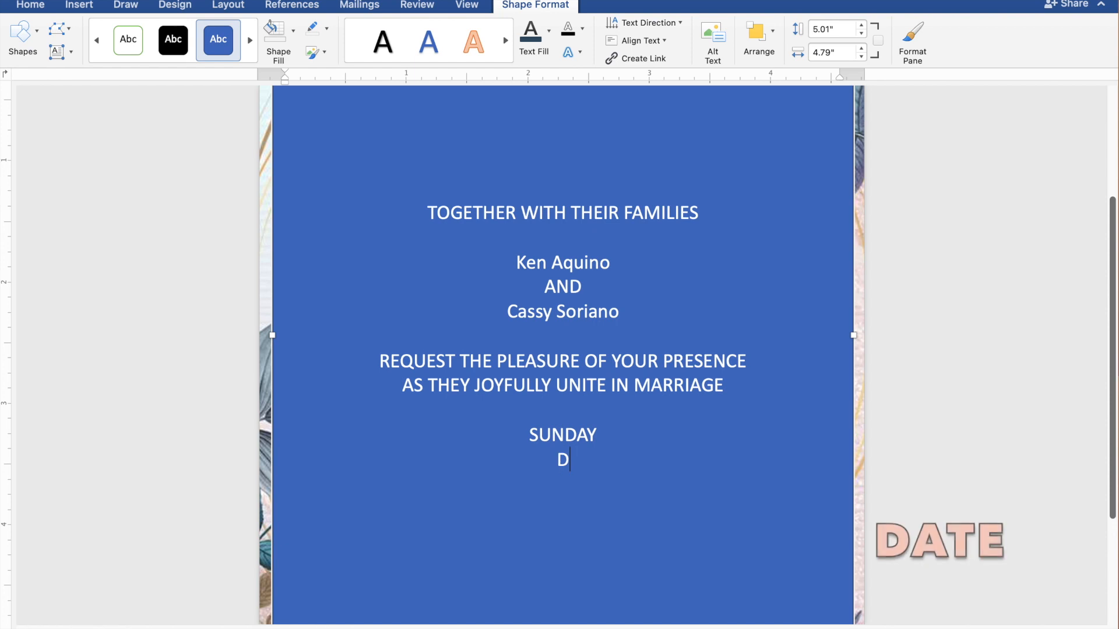
pyautogui.write('ECE')
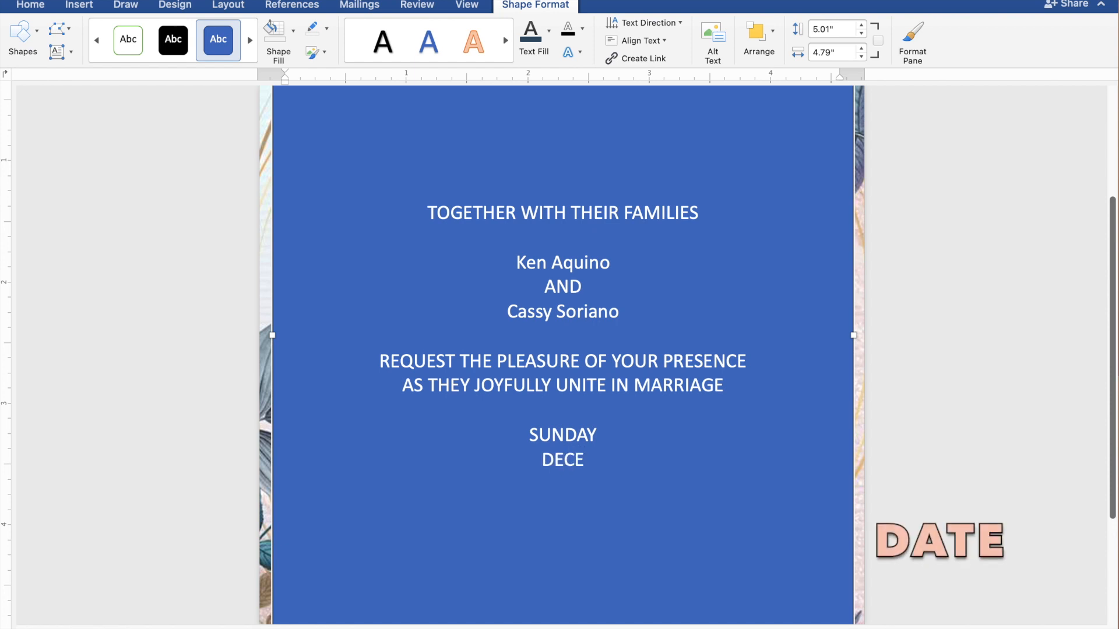
pyautogui.write('MBER 31')
pyautogui.write(',')
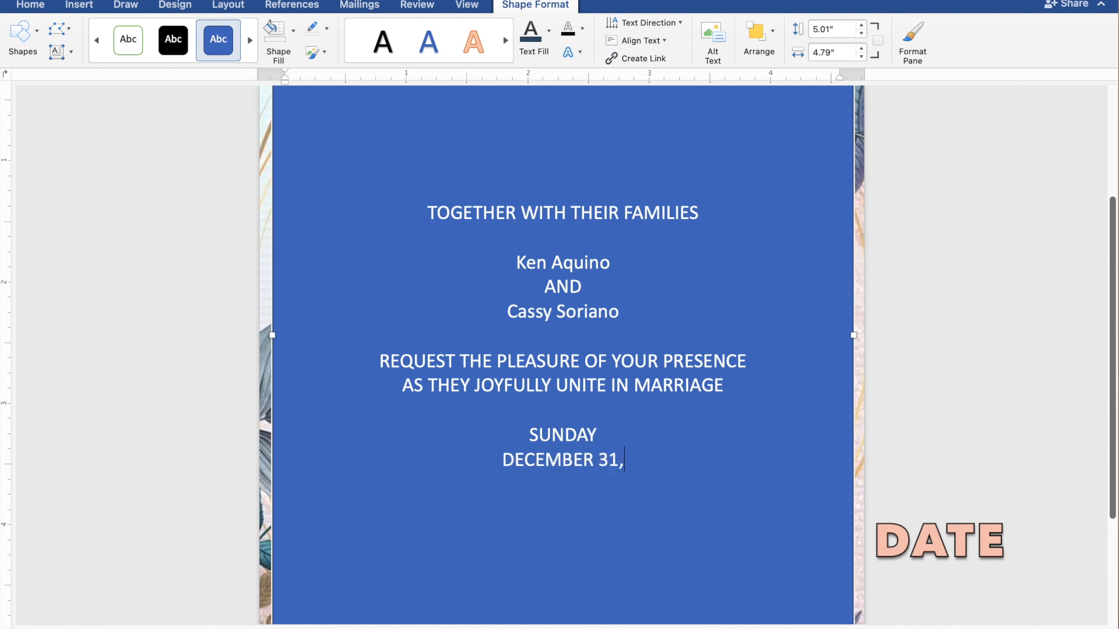
pyautogui.write(' 2023')
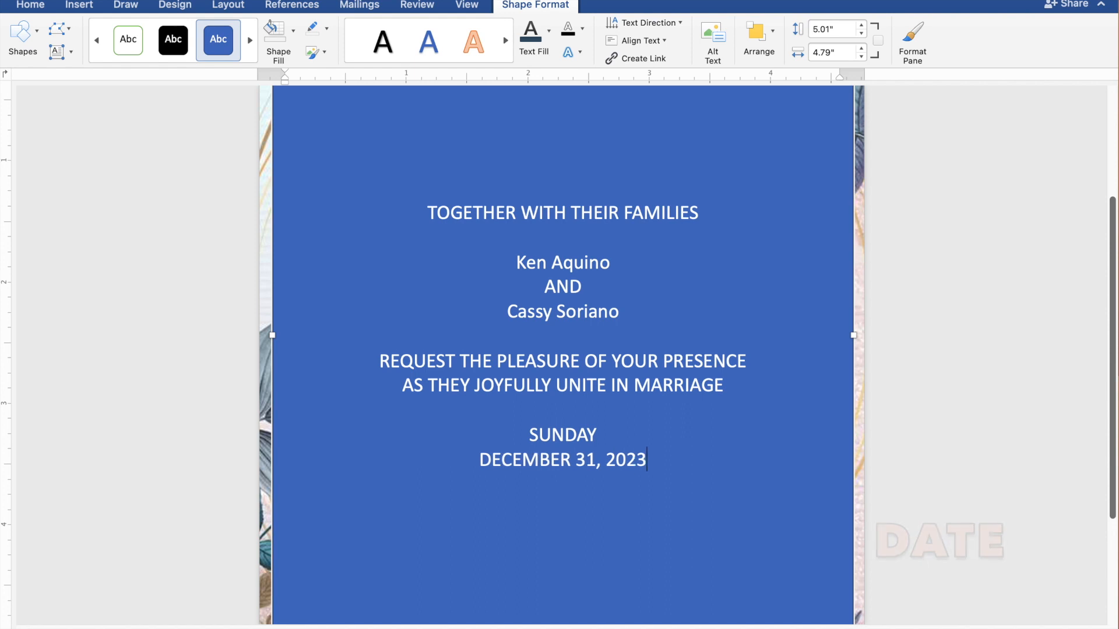
# Add the ceremony time "10:00 IN THE MORNING" on the line below the date.
pyautogui.press('Return')
pyautogui.write('1')
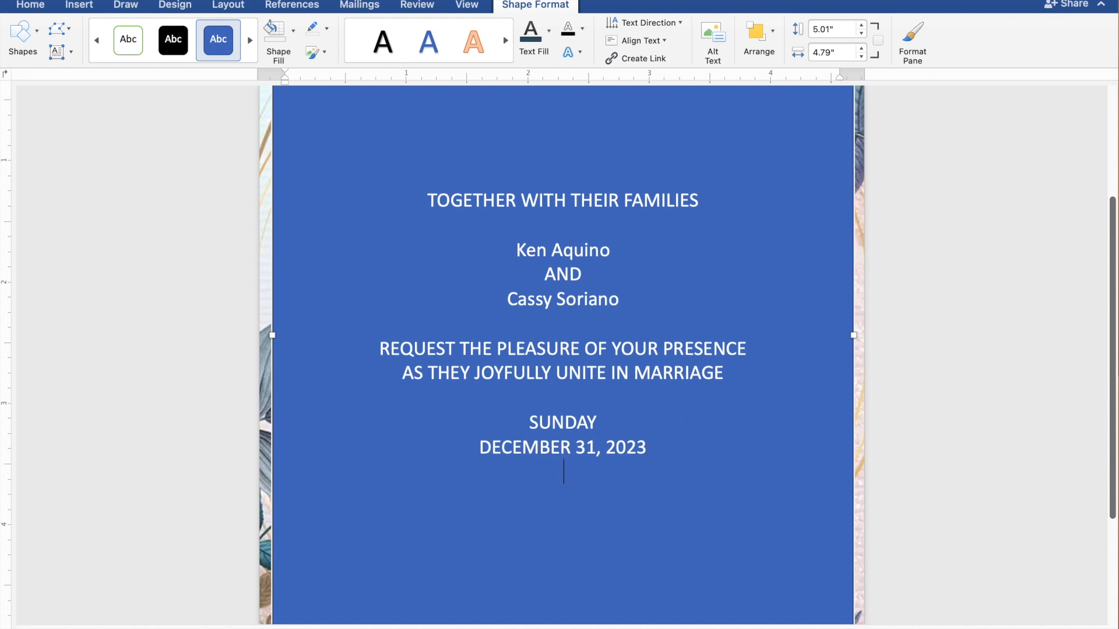
pyautogui.write('0:00')
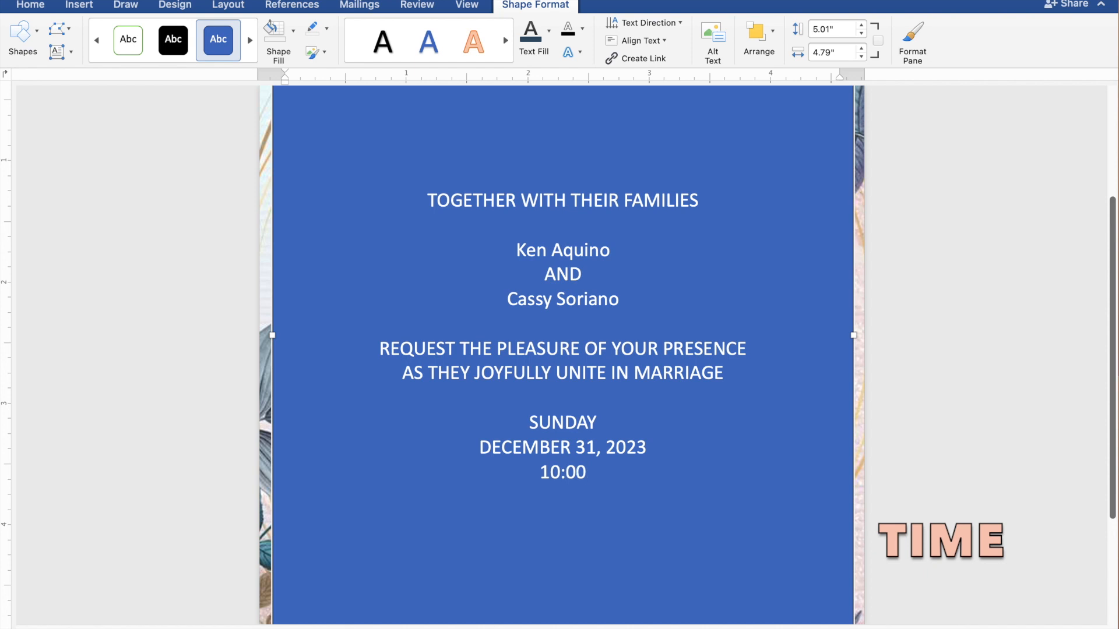
pyautogui.write(' IN')
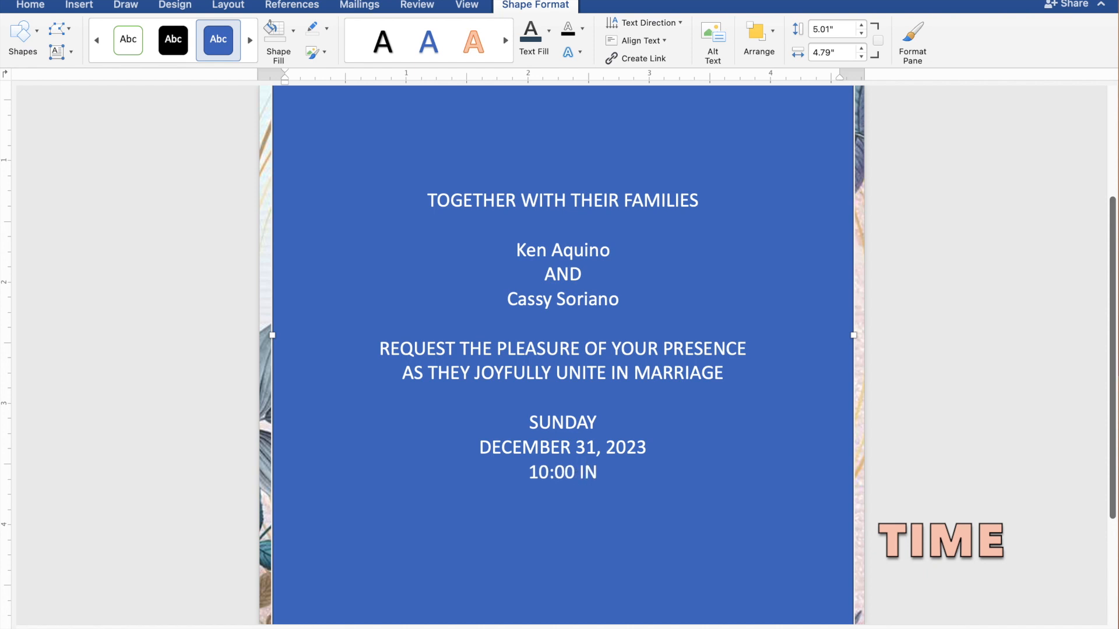
pyautogui.write(' TH')
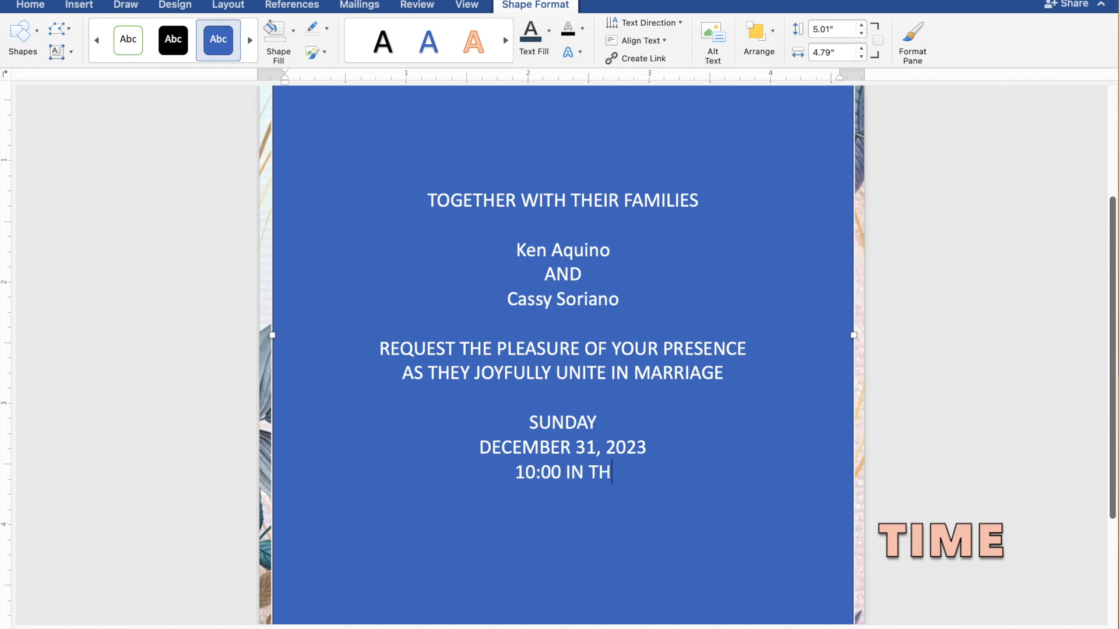
pyautogui.write('E M')
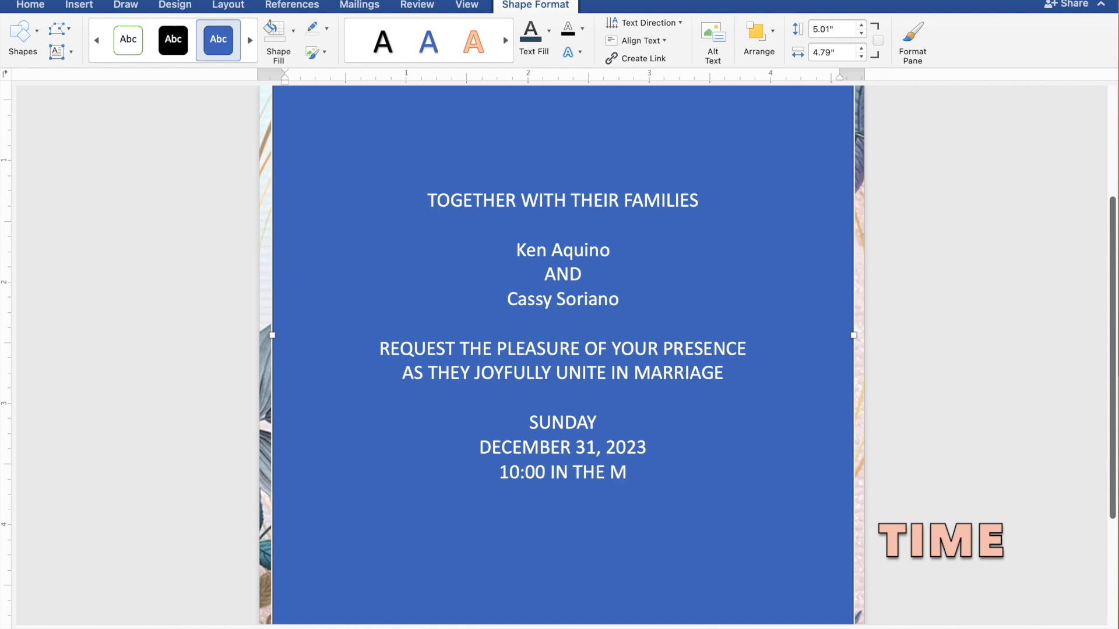
pyautogui.write('ORNIN')
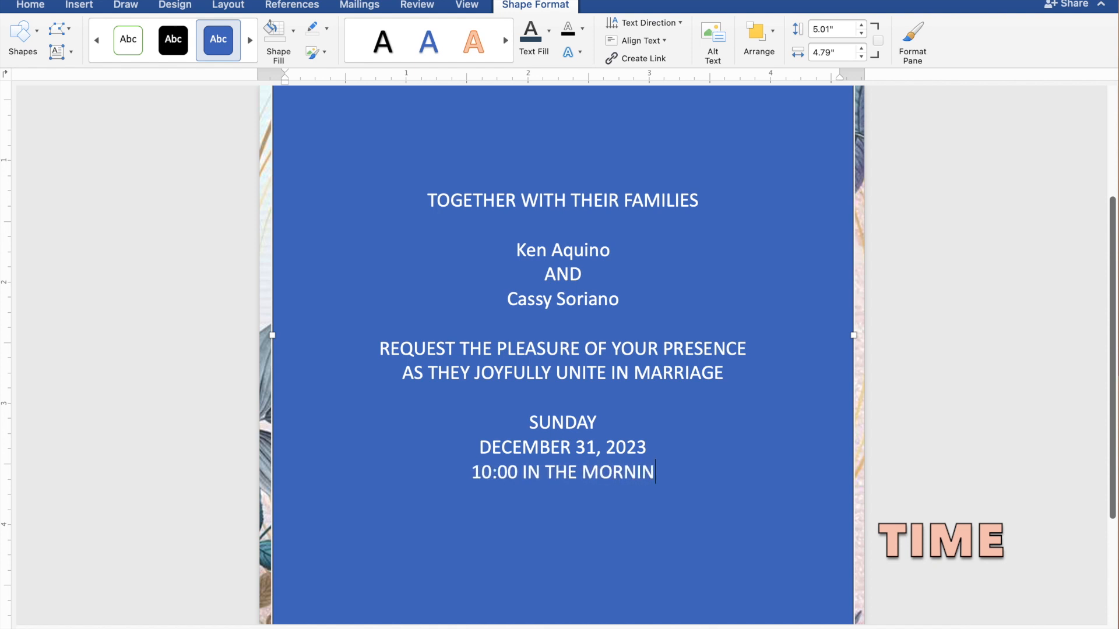
pyautogui.write('G')
# Add the church name "ST. THOMAS AQUINAS PARISH CHURCH" on its own line below the ceremony time.
pyautogui.press('Return')
pyautogui.write('ST.')
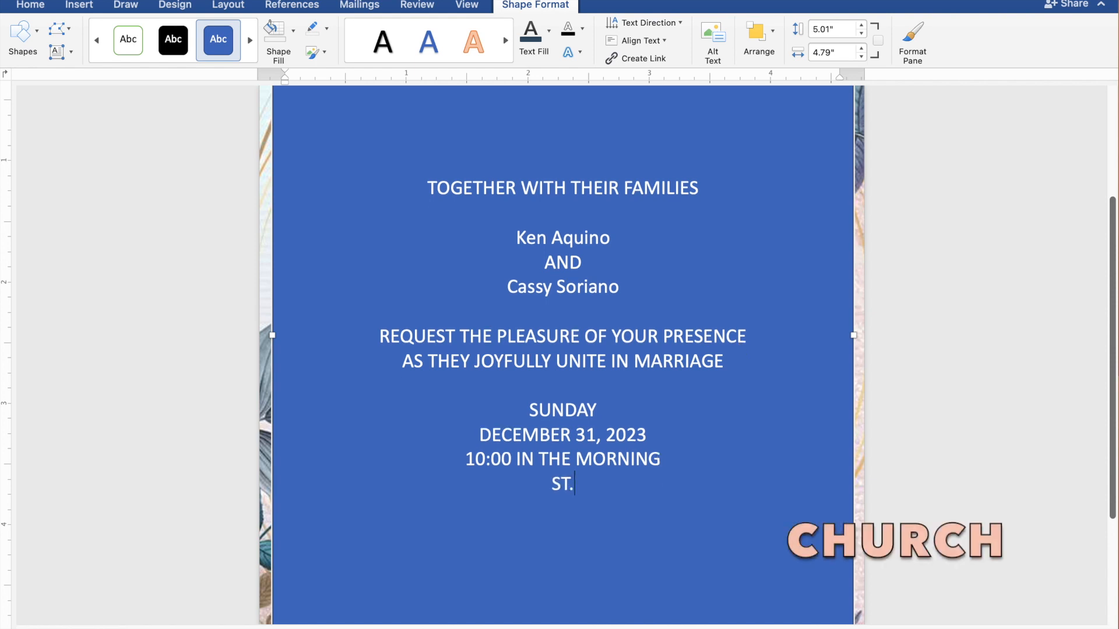
pyautogui.write(' THOM')
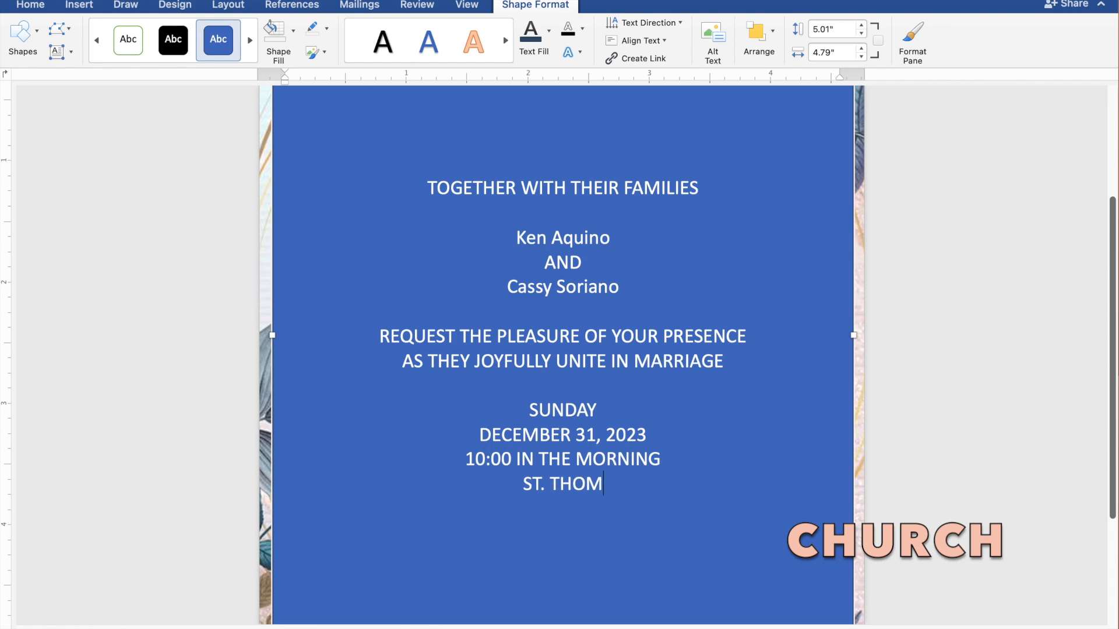
pyautogui.write('AS ')
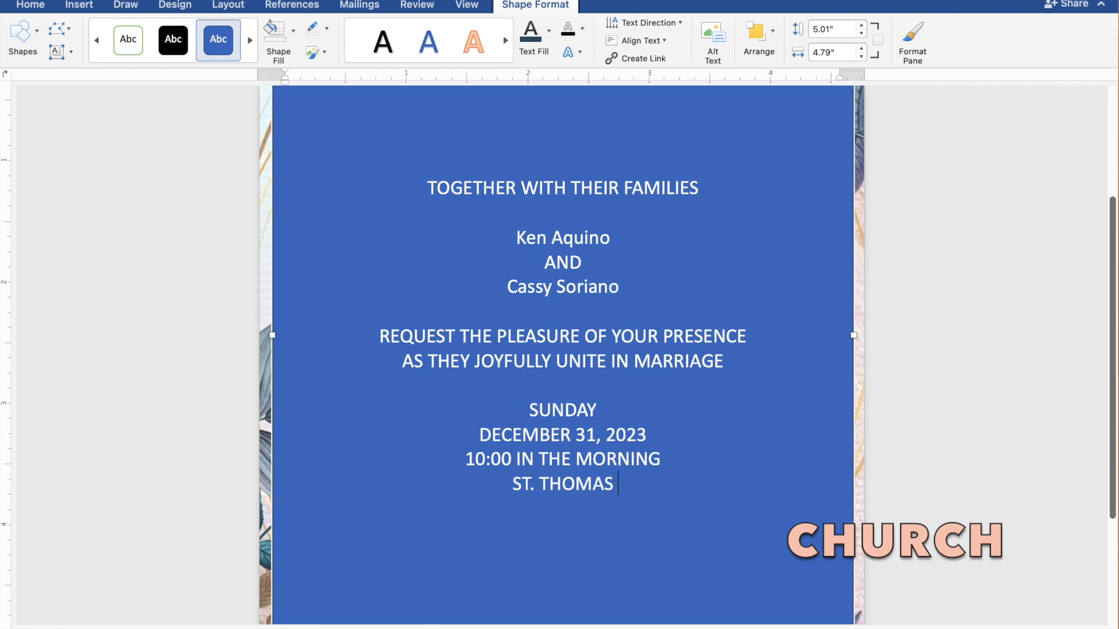
pyautogui.write('A')
pyautogui.write('Q')
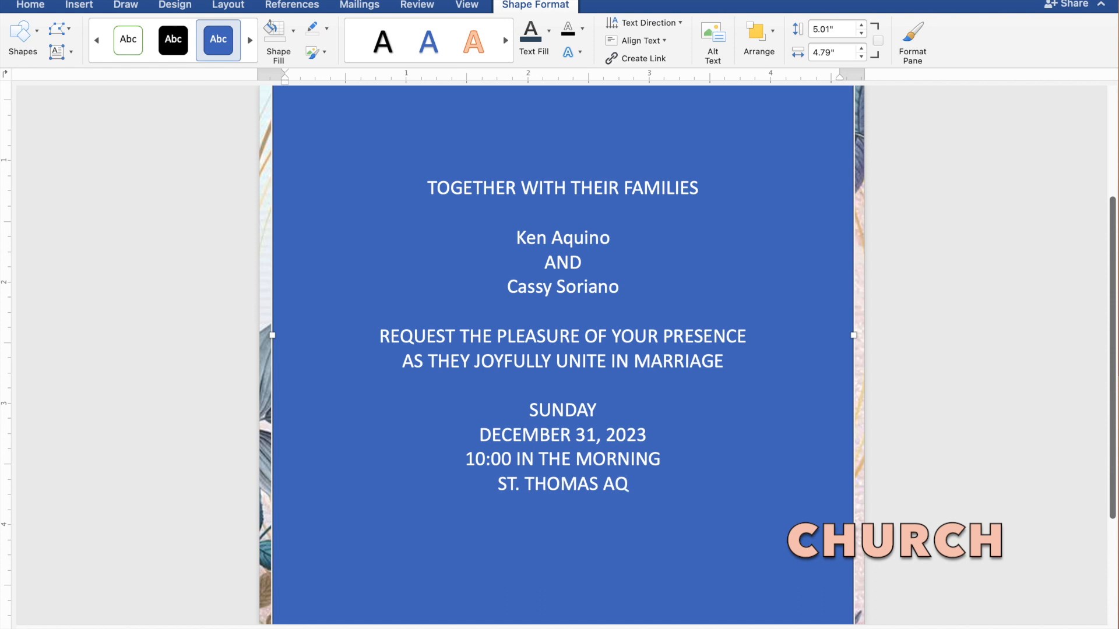
pyautogui.write('UINAS')
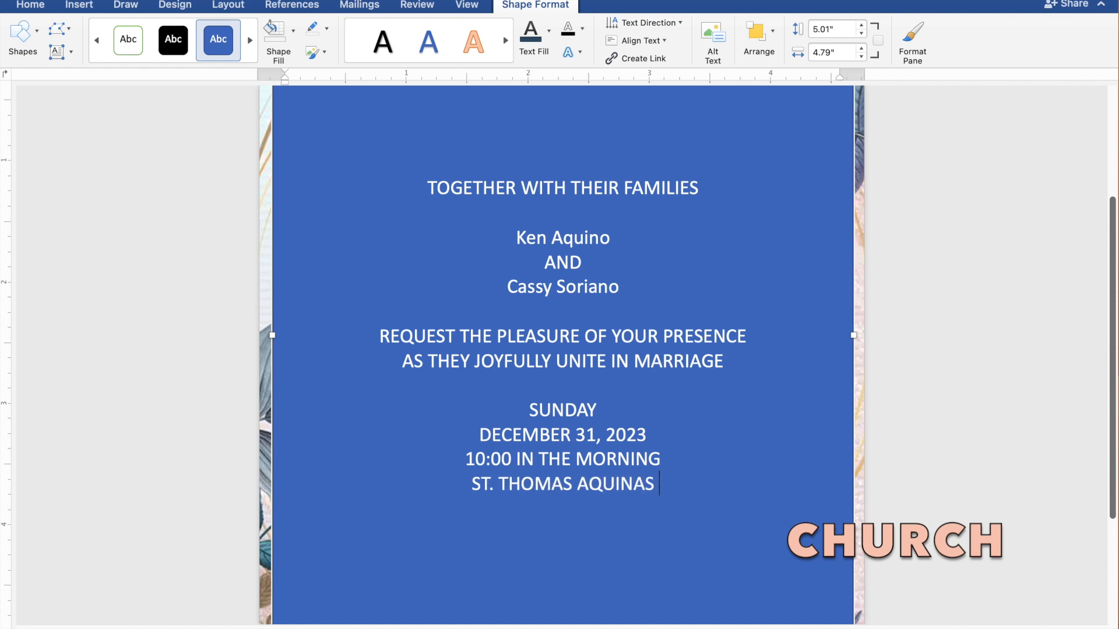
pyautogui.write(' PAR')
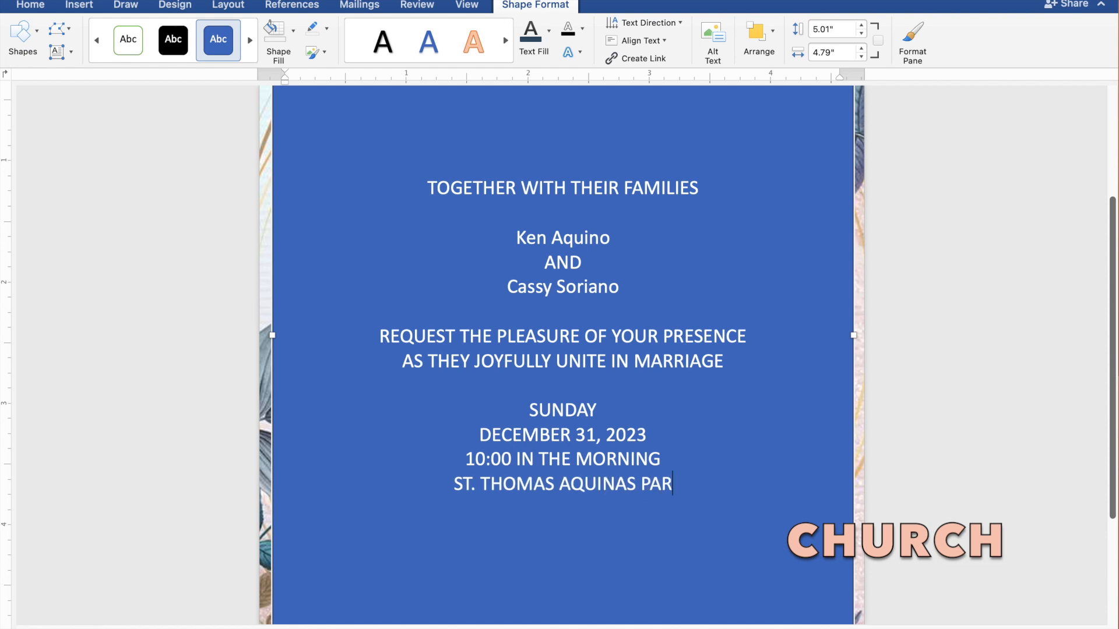
pyautogui.write('ISH')
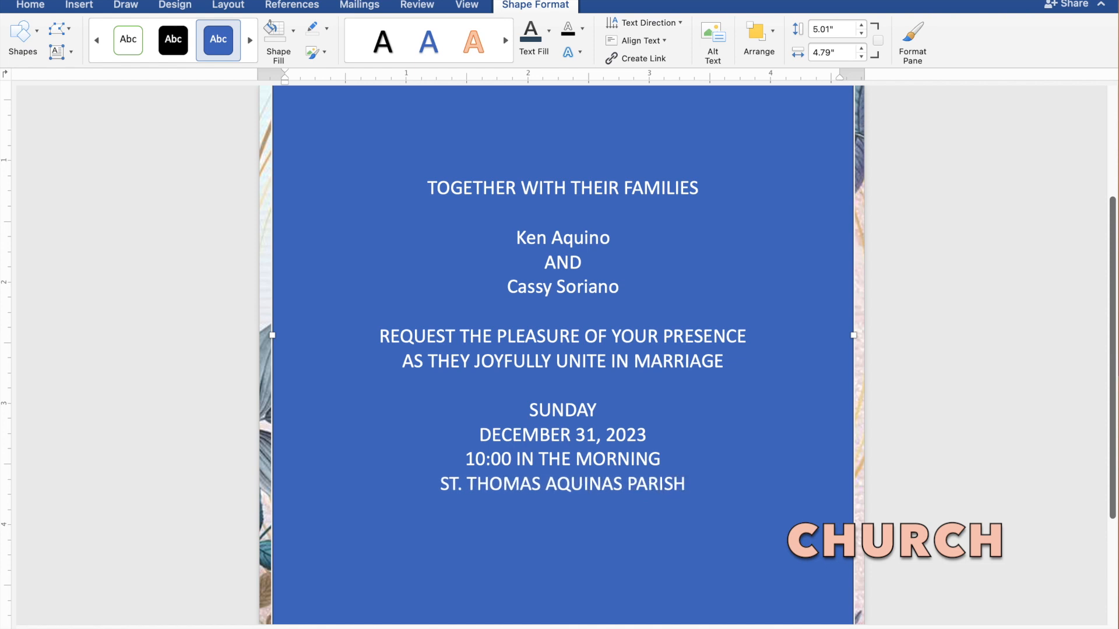
pyautogui.write(' CH')
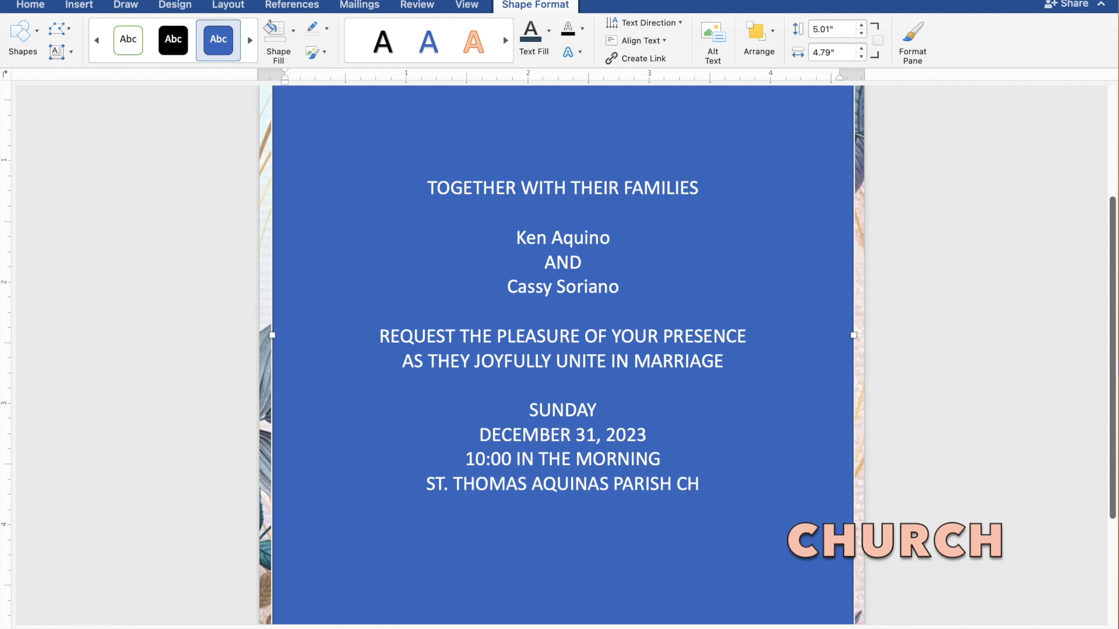
pyautogui.write('URCH')
# Add the church's location "MANGALDAN, PANGASINAN" on the line below the church name.
pyautogui.press('Return')
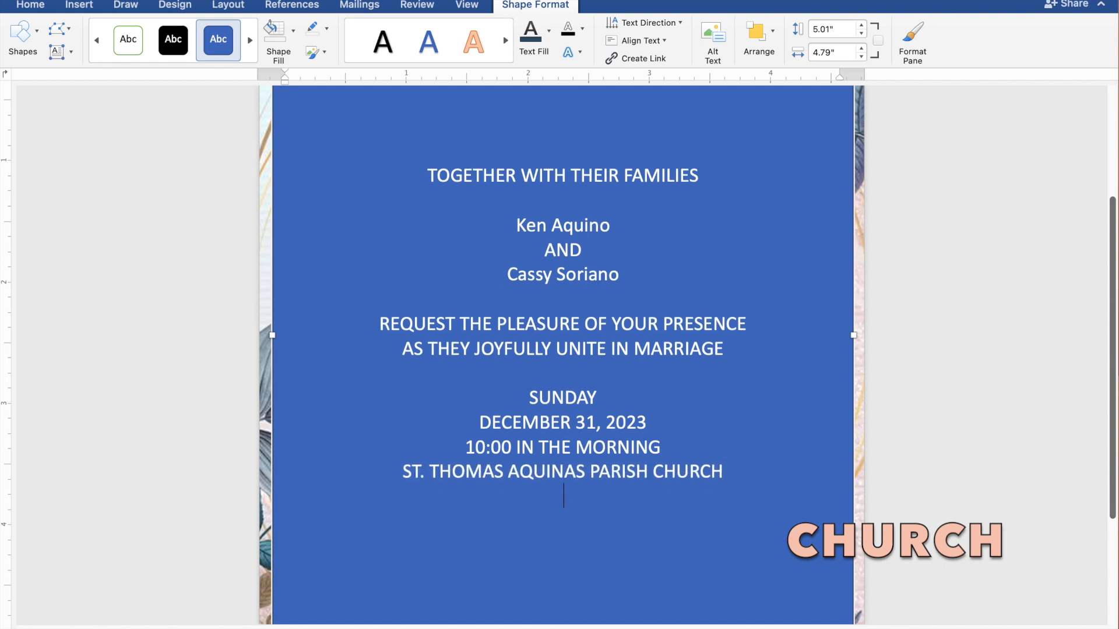
pyautogui.write('MANGAL')
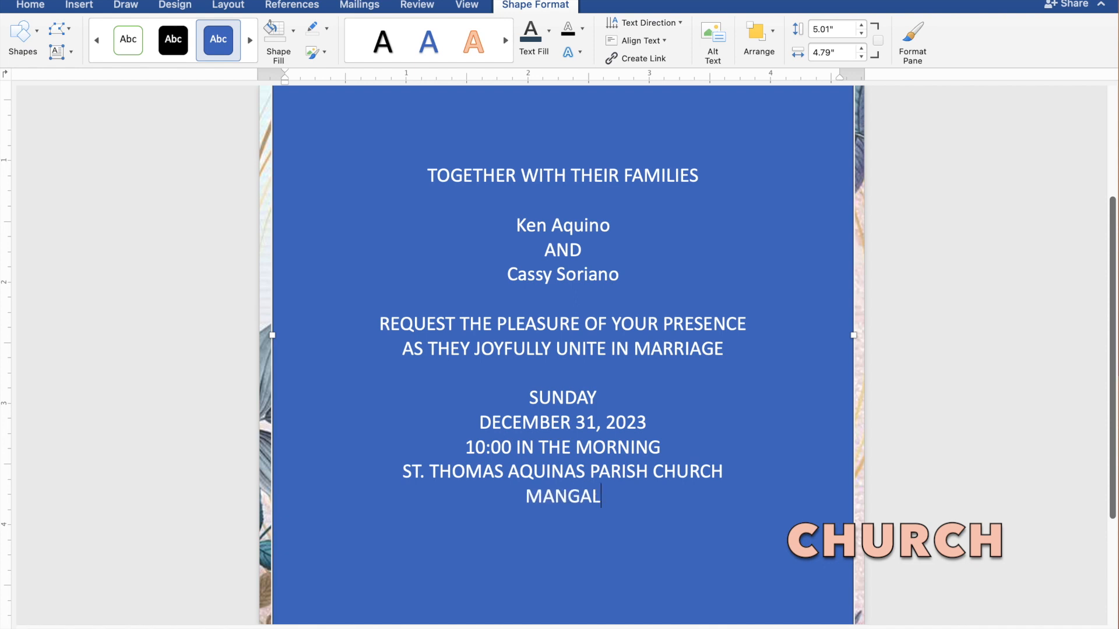
pyautogui.write('DAN')
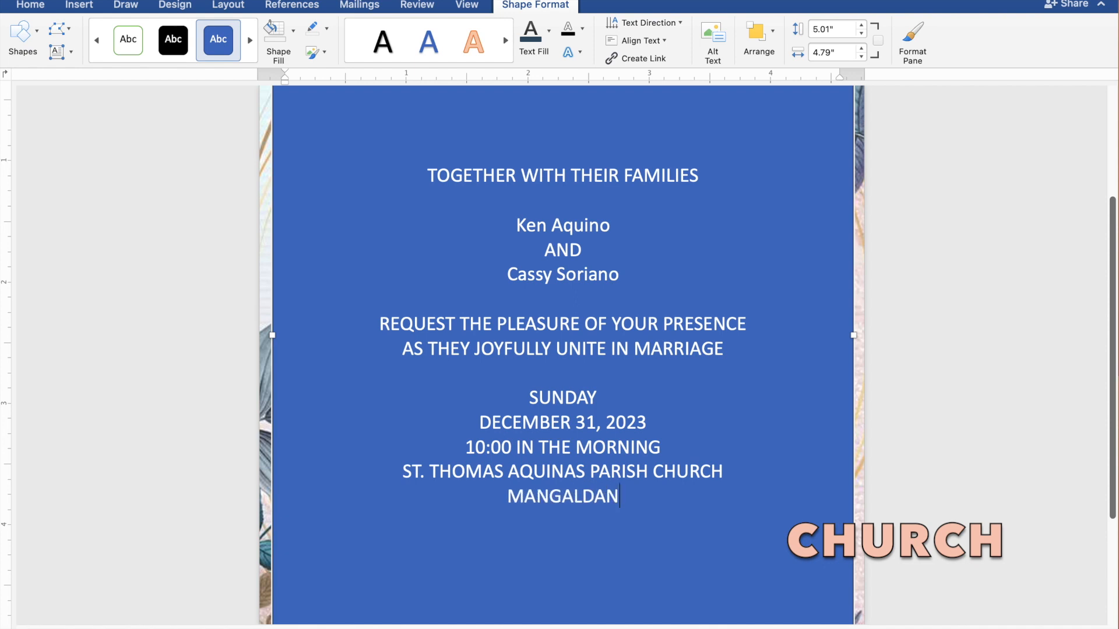
pyautogui.write(', P')
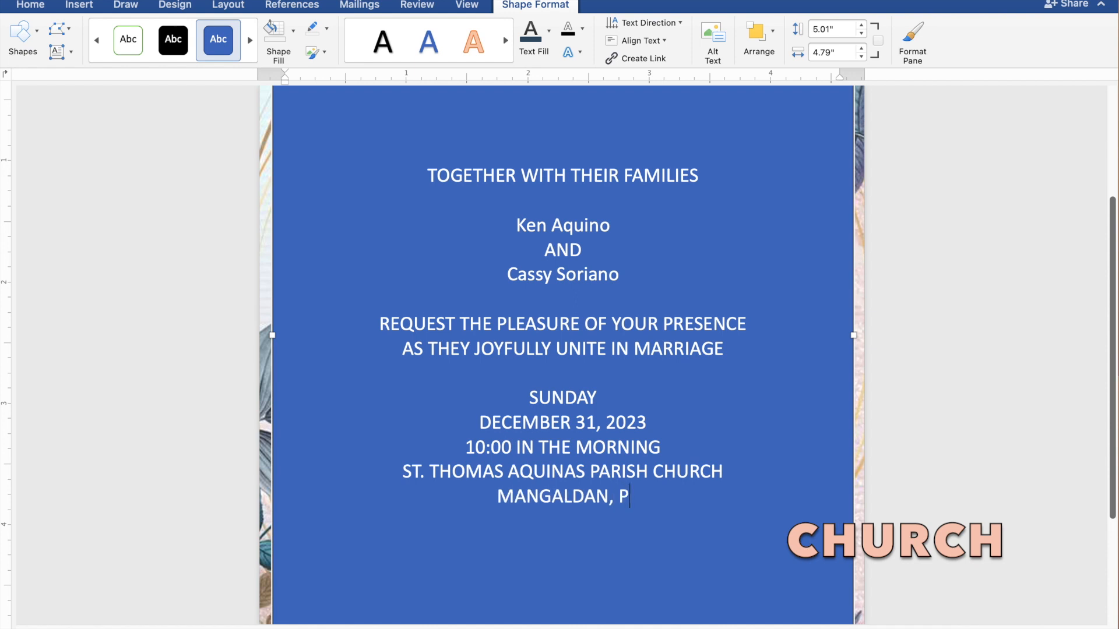
pyautogui.write('AN')
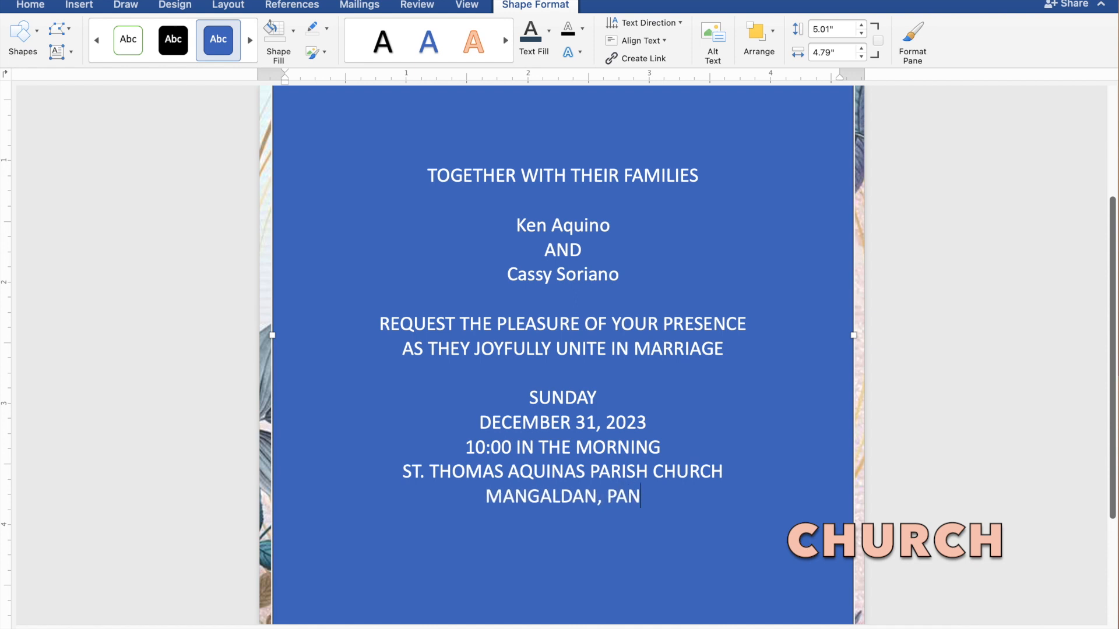
pyautogui.write('GAS')
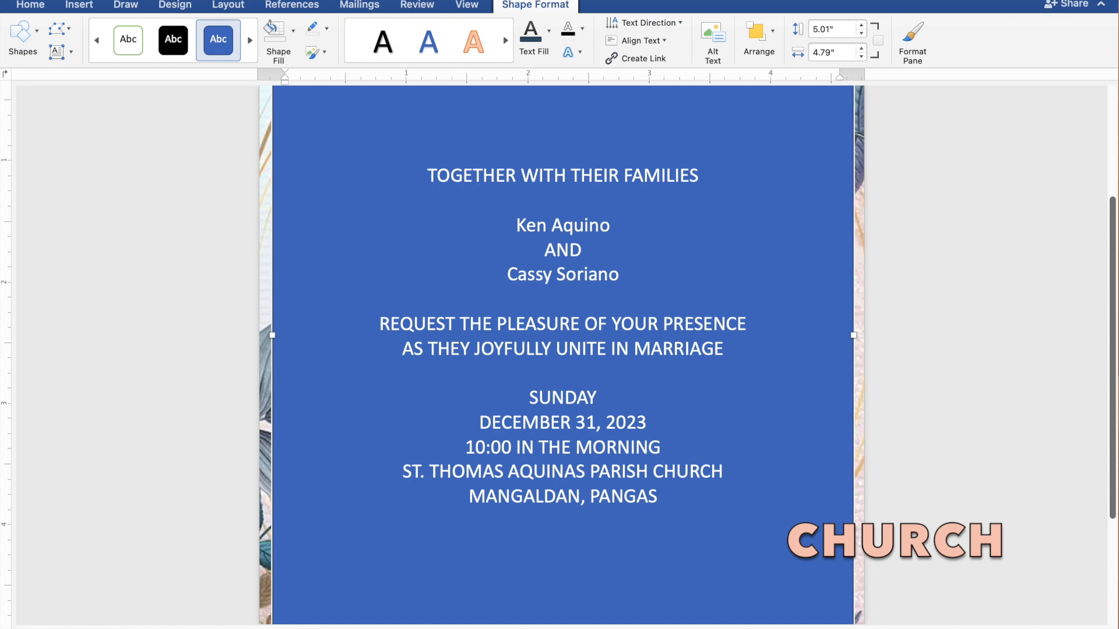
pyautogui.write('INAN')
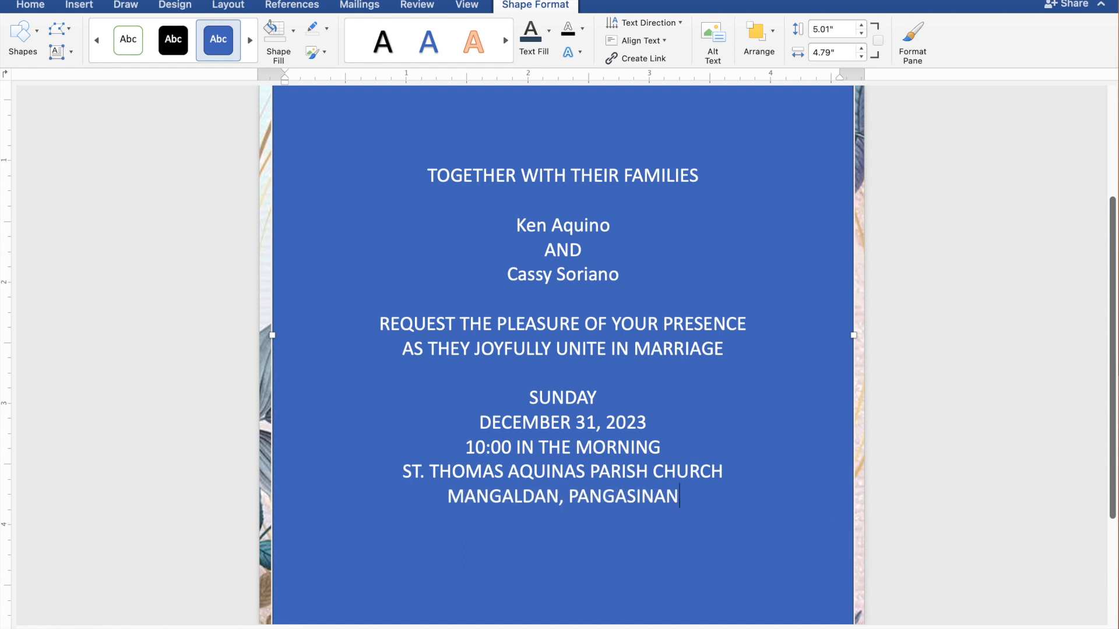
# Leave a blank line below the church location and add the closing line "Reception to follow".
pyautogui.press('Return')
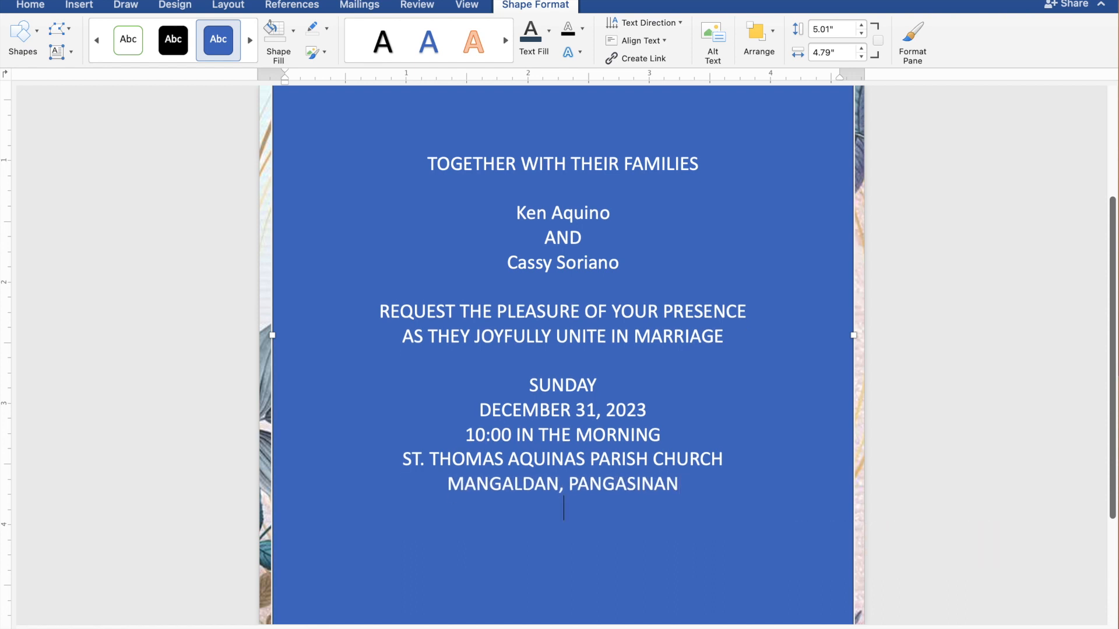
pyautogui.press('Return')
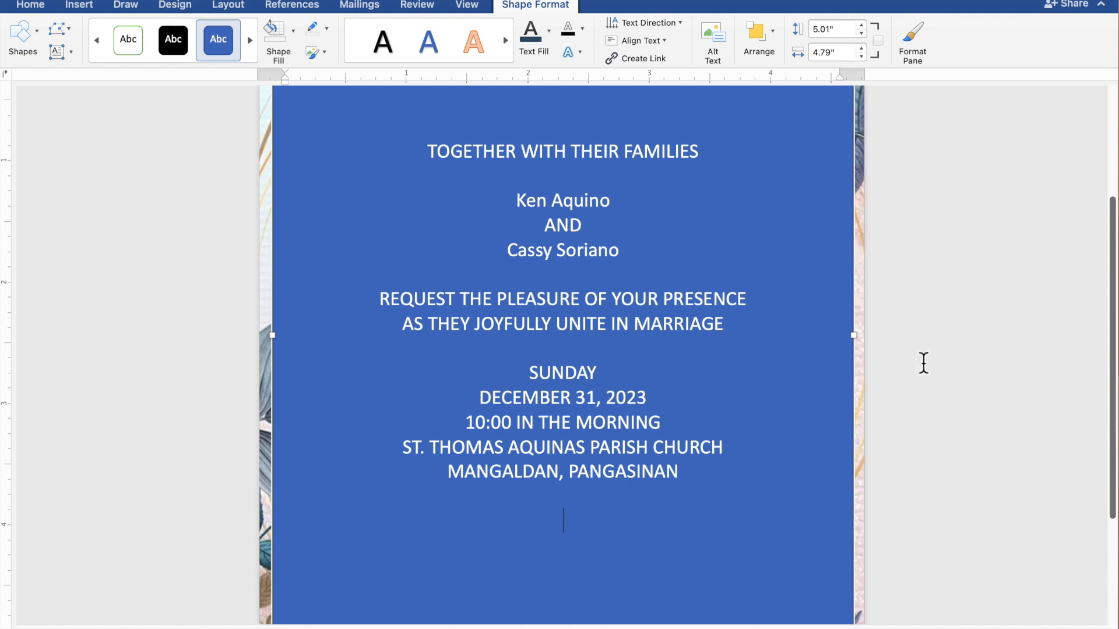
pyautogui.write('Recep')
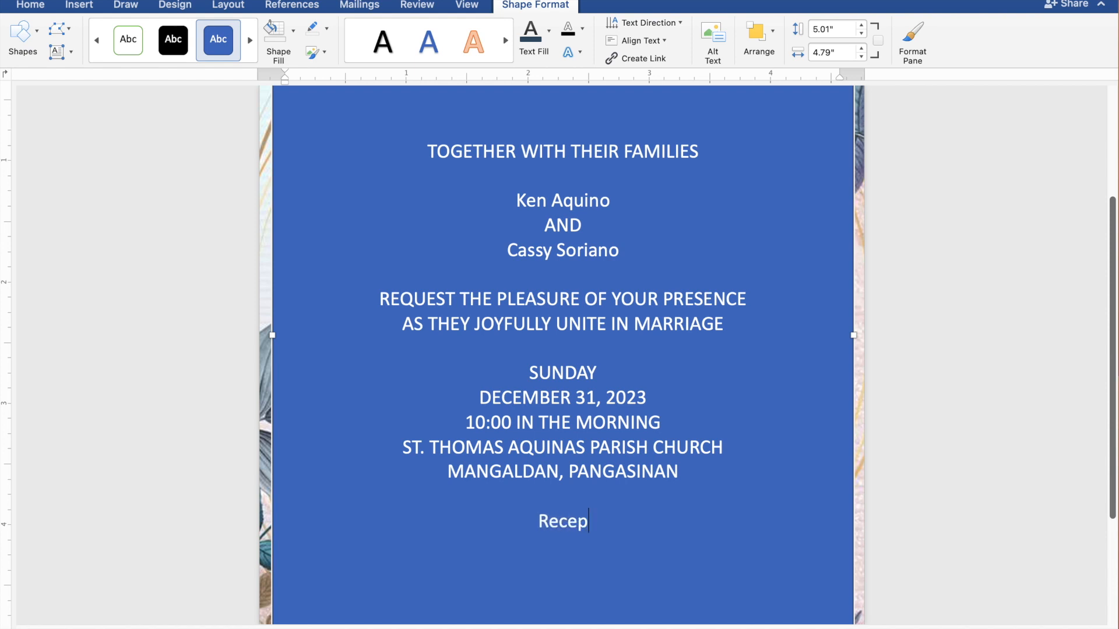
pyautogui.write('tio')
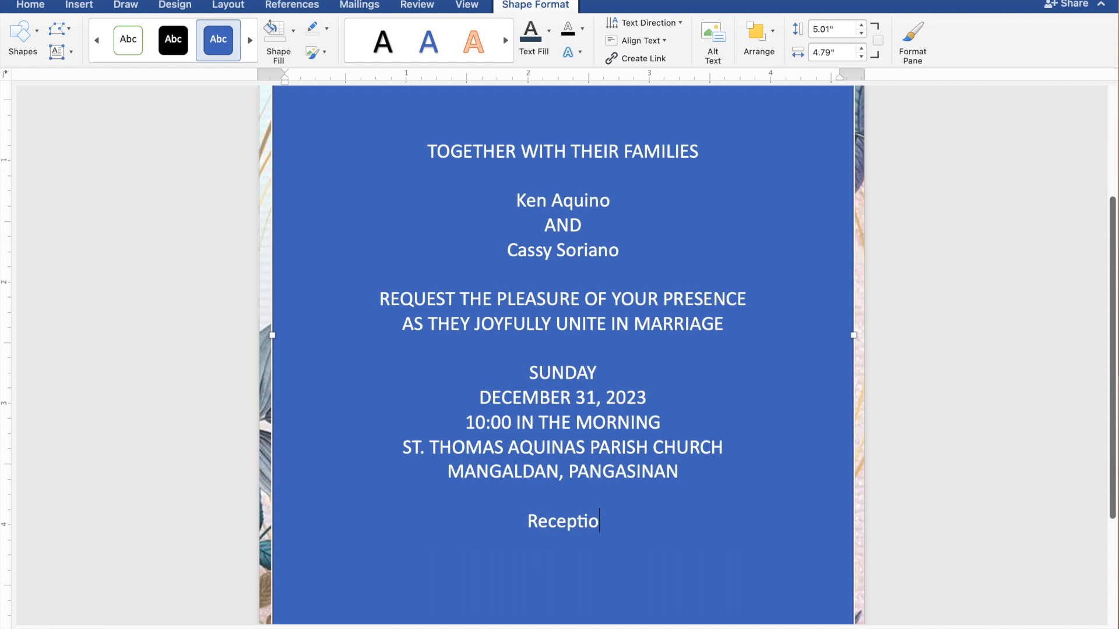
pyautogui.write('n t')
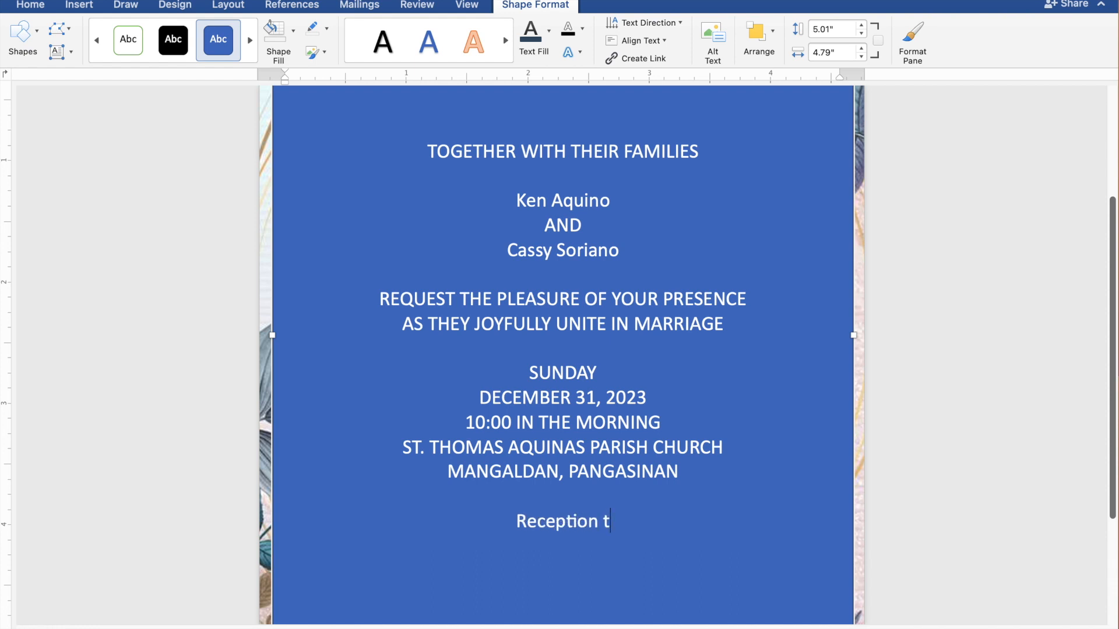
pyautogui.write('o f')
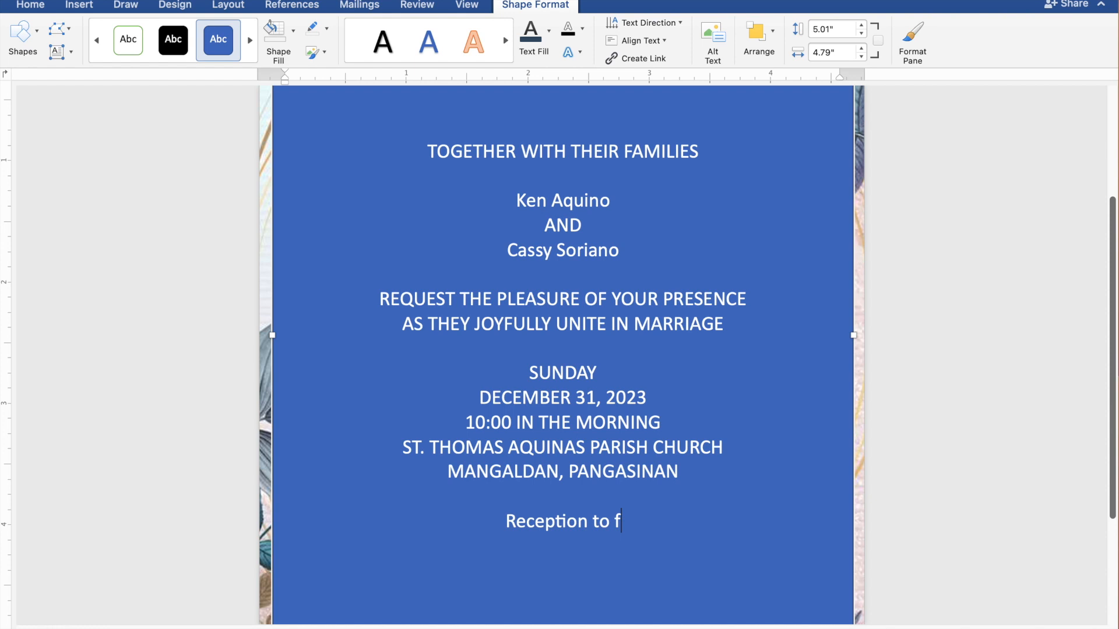
pyautogui.write('ollow')
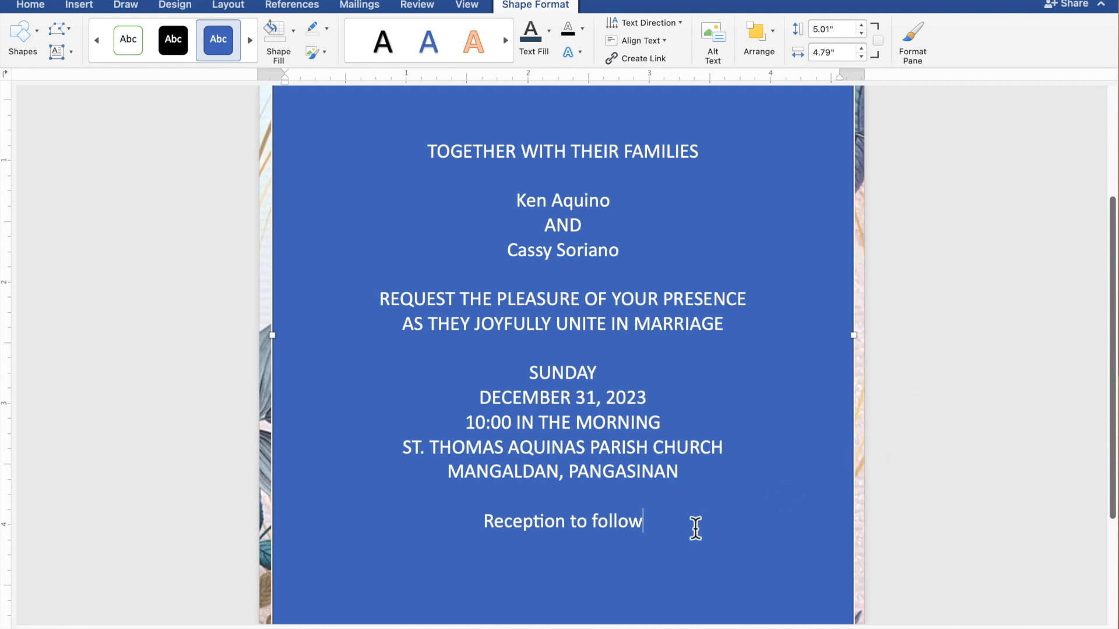
# Select all the invitation text and remove both the fill and the outline of its rectangle.
pyautogui.moveTo(639, 522); pyautogui.dragTo(429, 169)
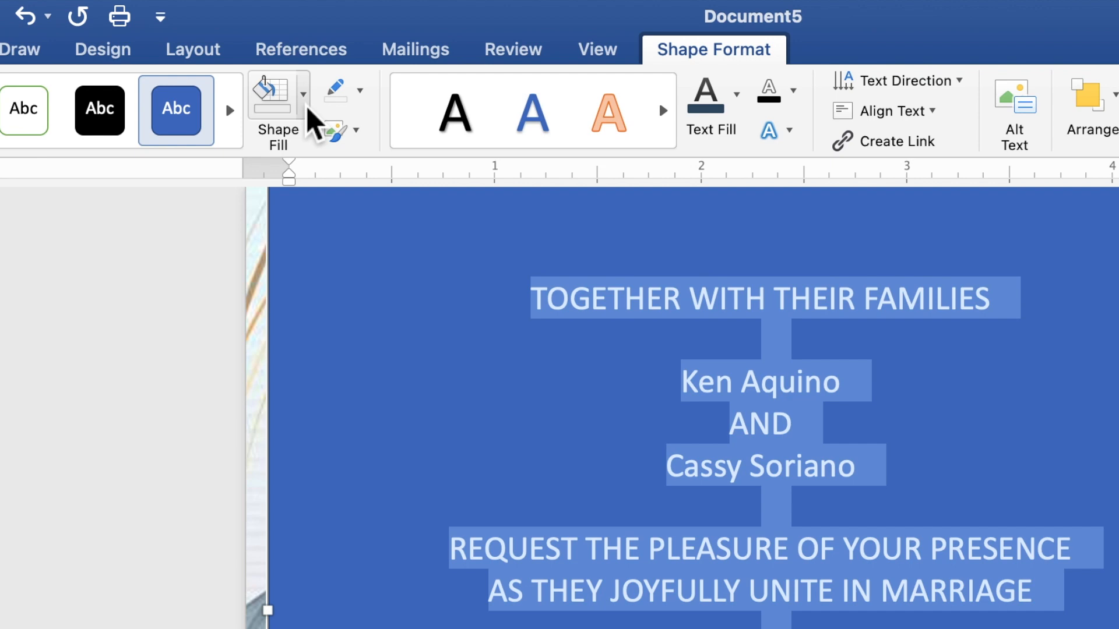
pyautogui.click(308, 108)
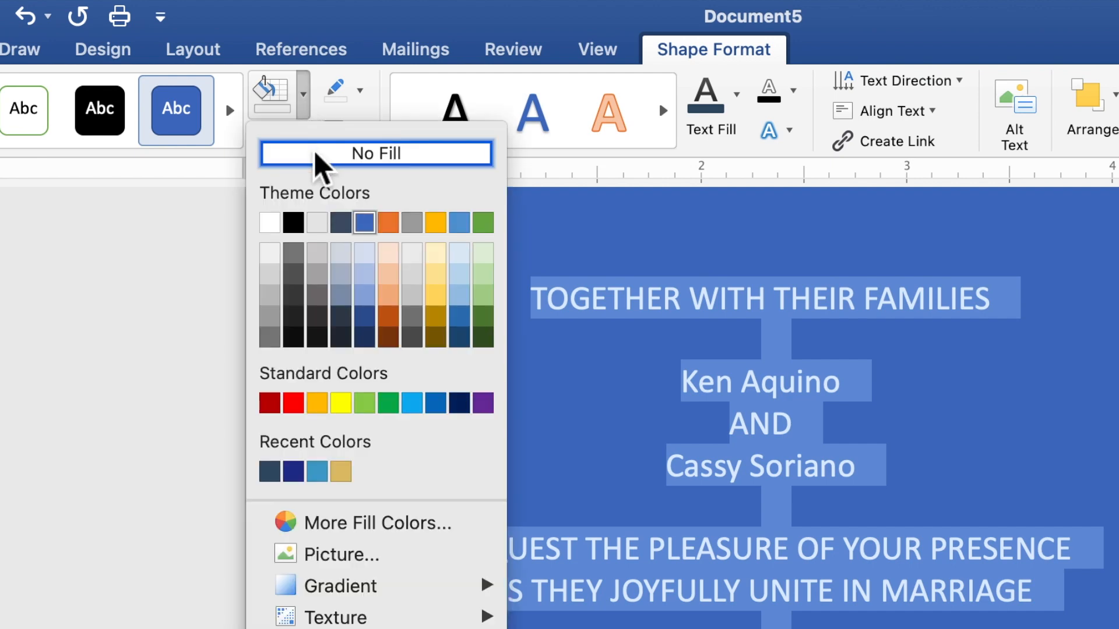
pyautogui.click(345, 150)
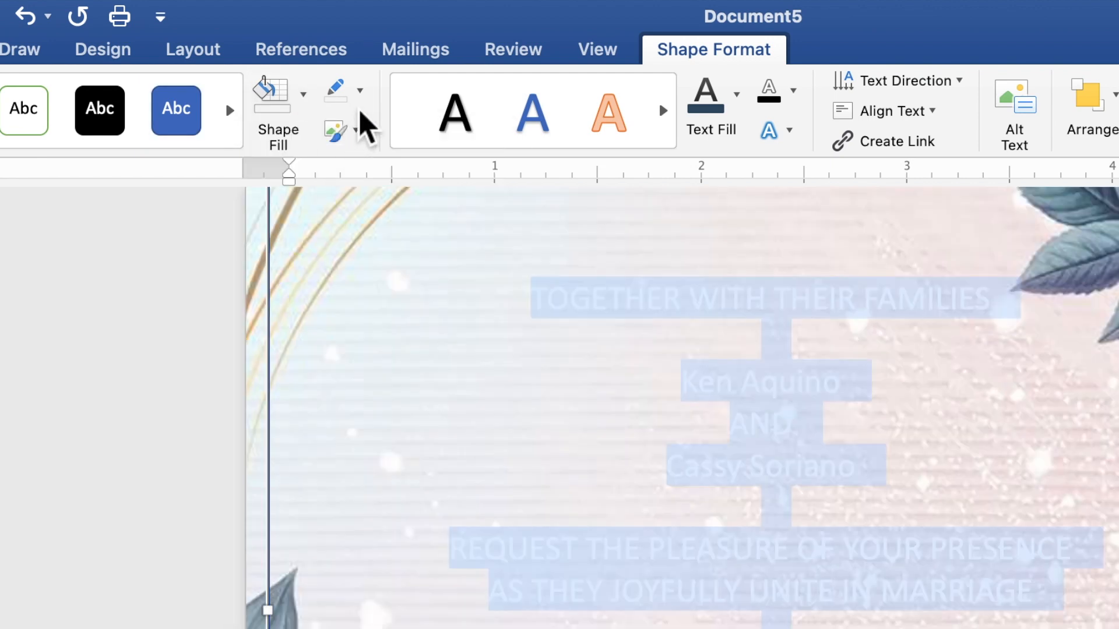
pyautogui.click(361, 93)
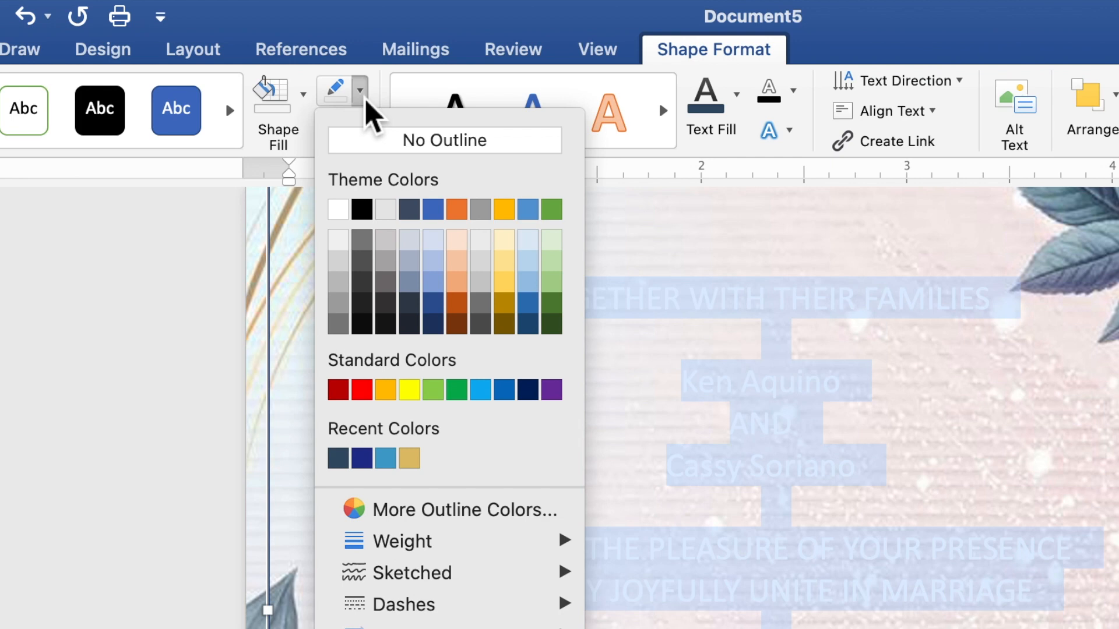
pyautogui.click(373, 142)
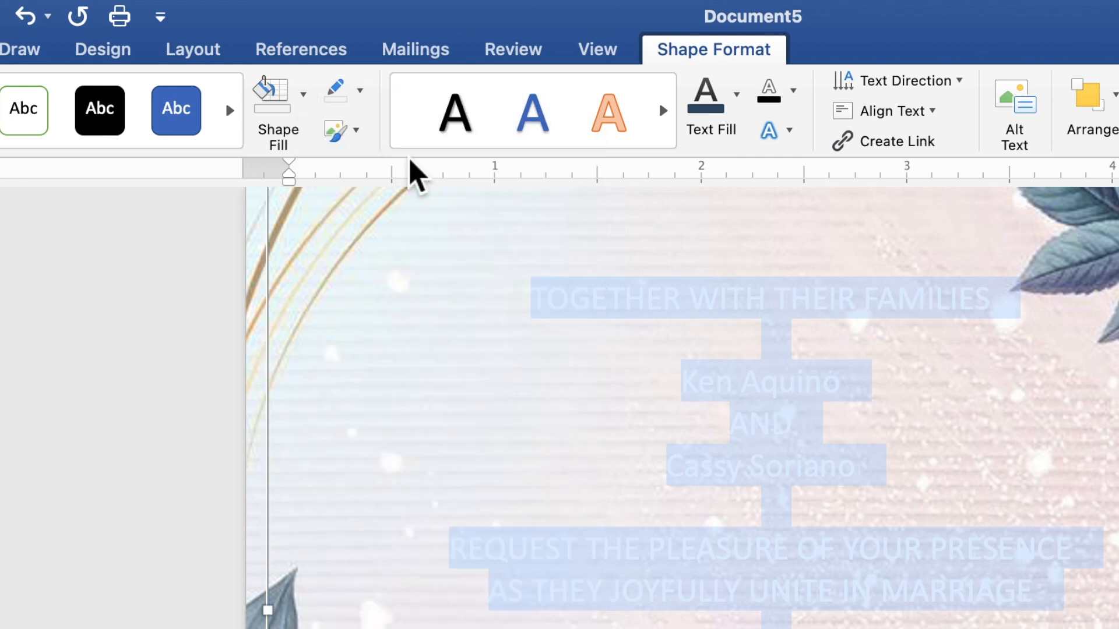
# Recolor the selected invitation text with the dark slate blue recent color and change its font to Times New Roman.
pyautogui.click(737, 111)
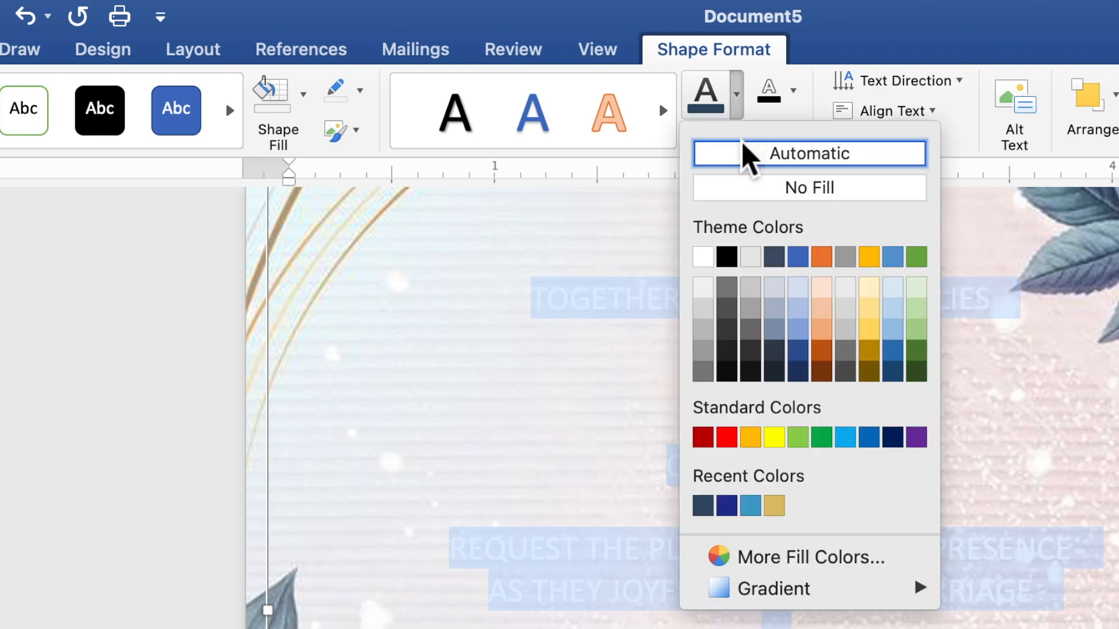
pyautogui.click(704, 506)
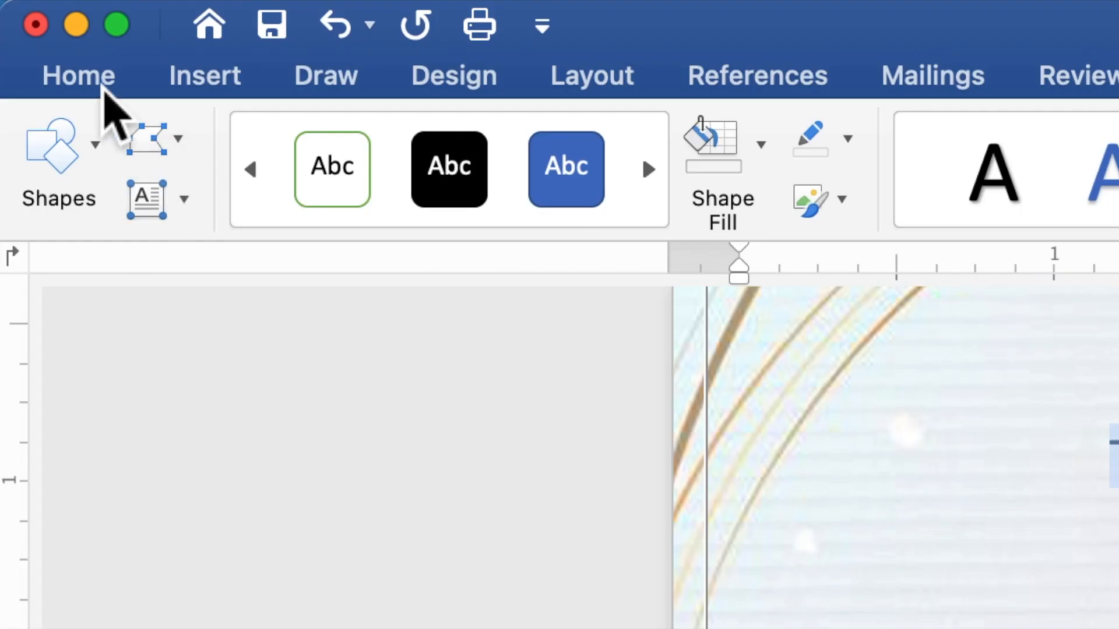
pyautogui.click(104, 87)
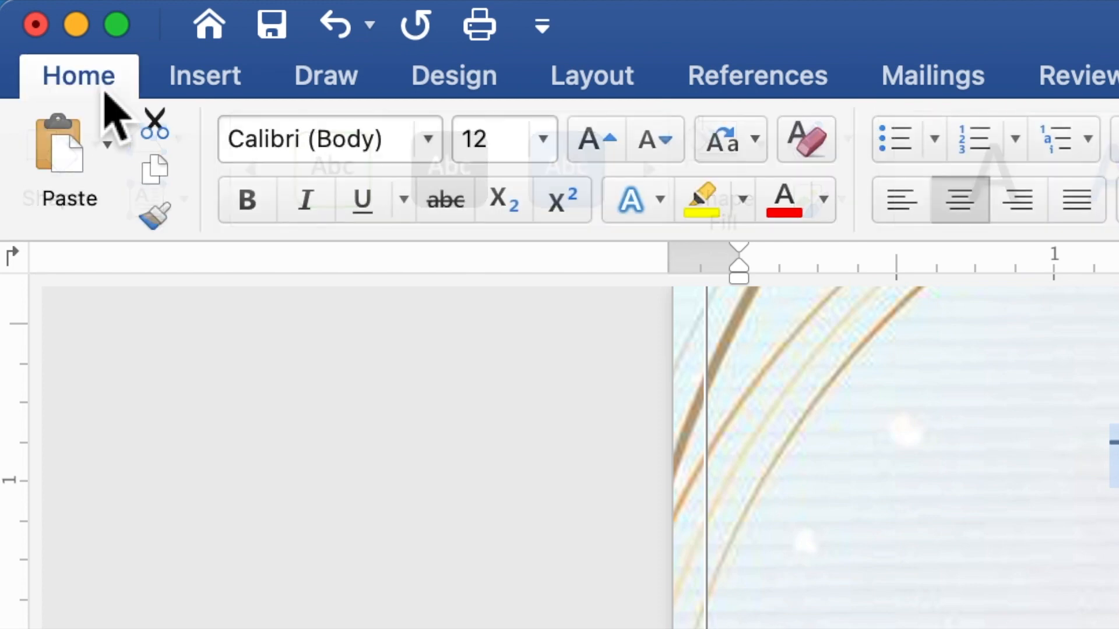
pyautogui.click(420, 140)
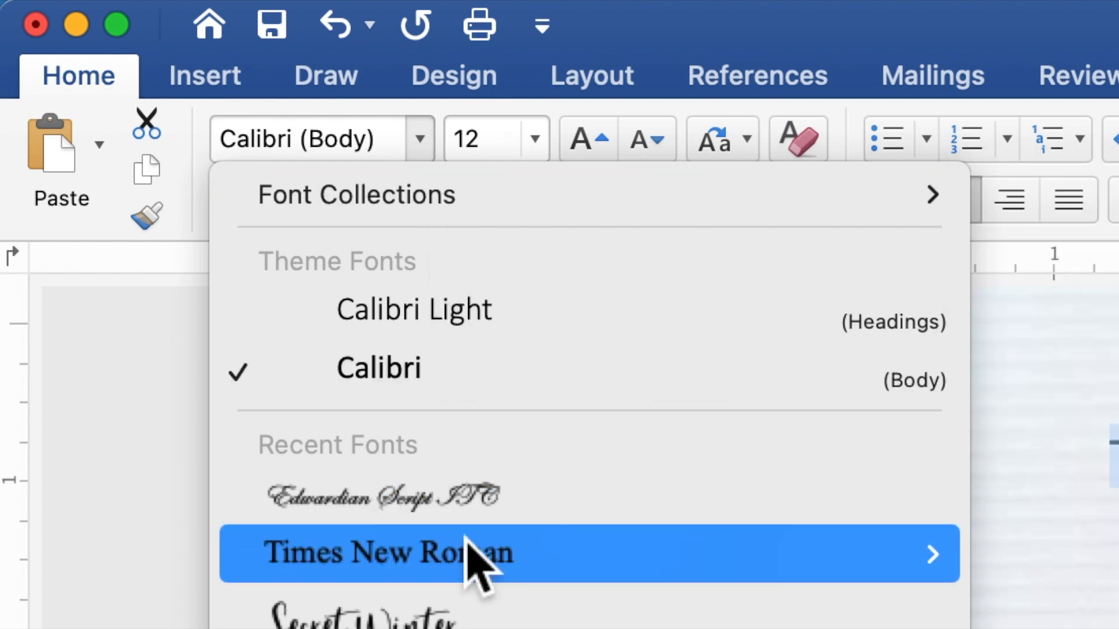
pyautogui.click(466, 557)
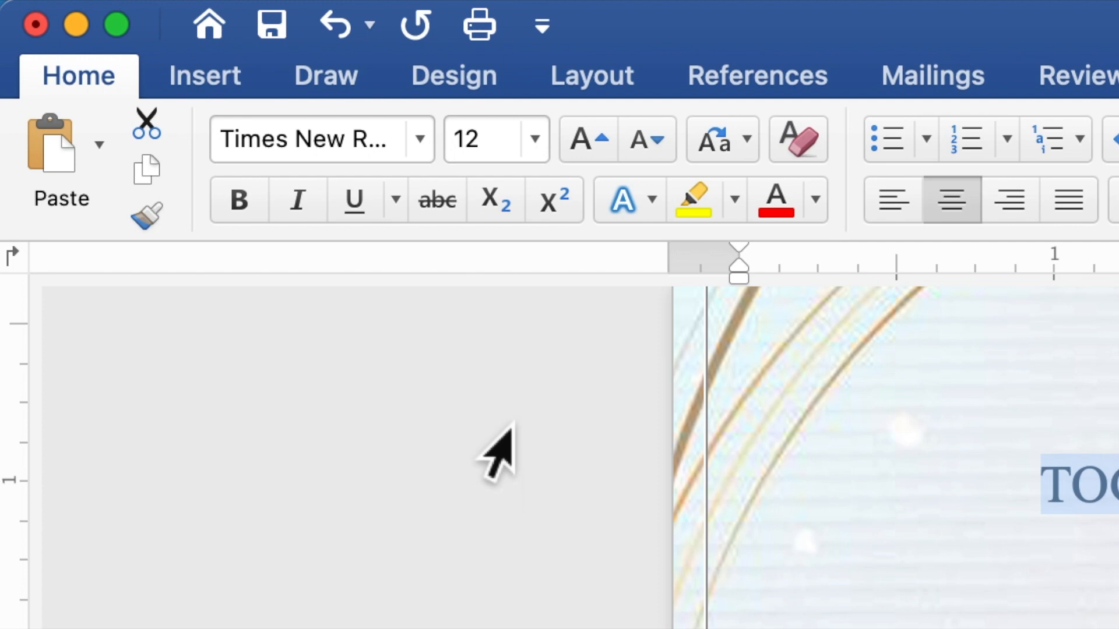
# Set the font size of the selected invitation text to 10.
pyautogui.click(462, 143)
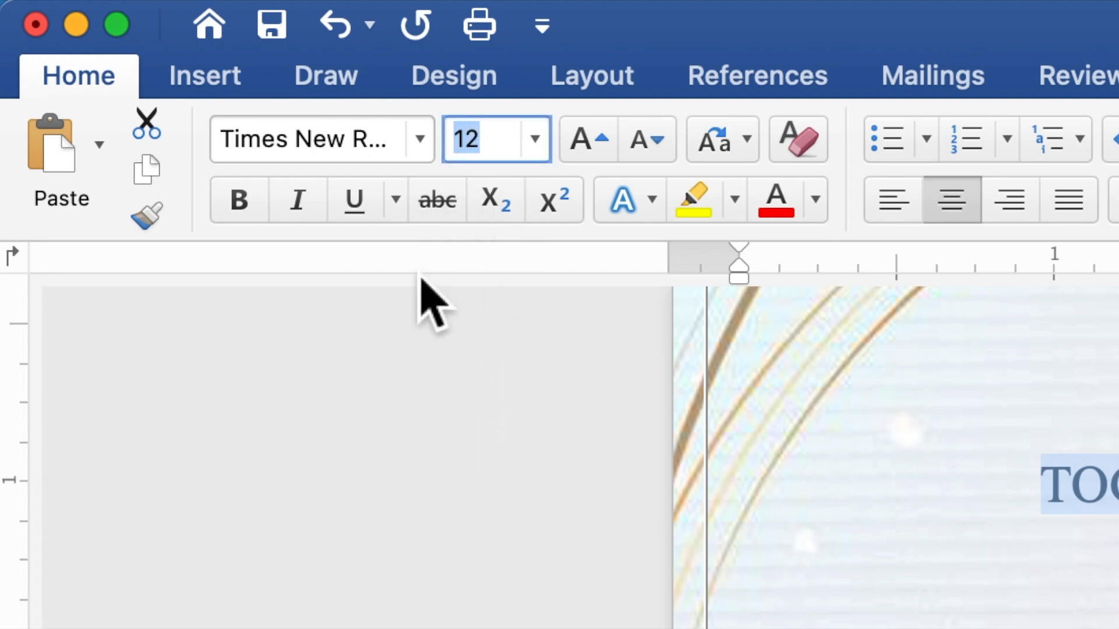
pyautogui.write('10')
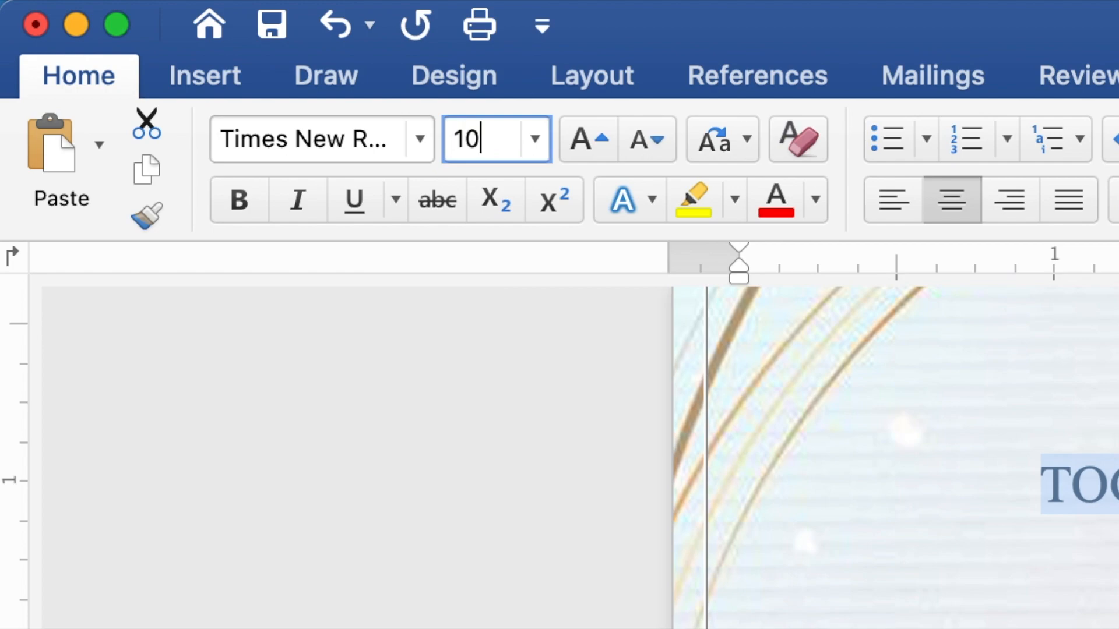
pyautogui.press('Return')
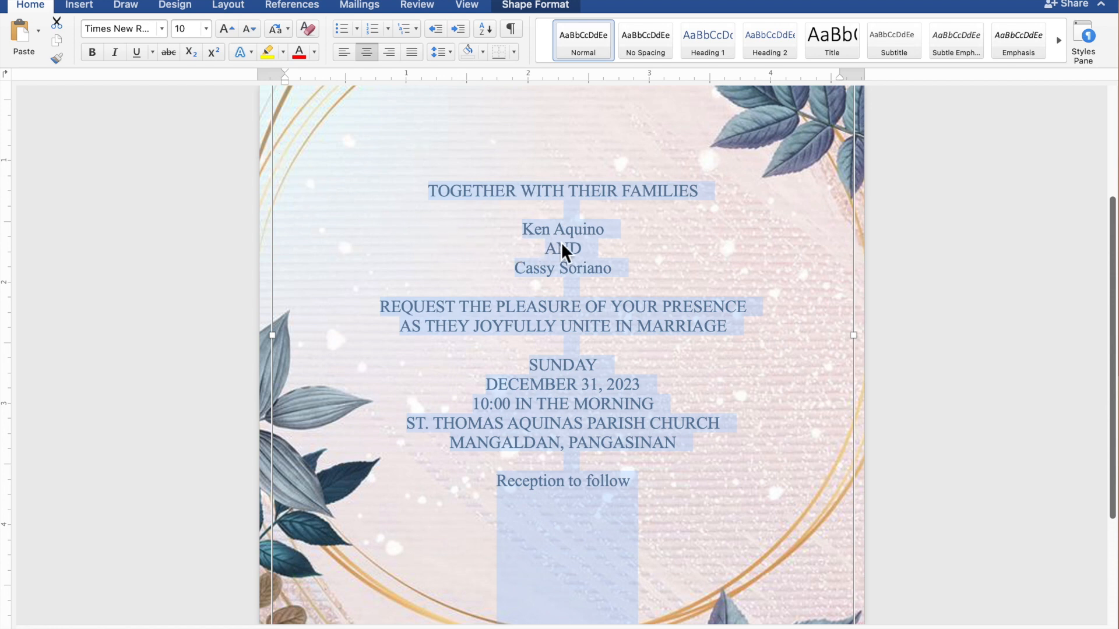
# Select the couple's two names and the line "Reception to follow" together and change their font to Edwardian Script ITC.
pyautogui.click(602, 233)
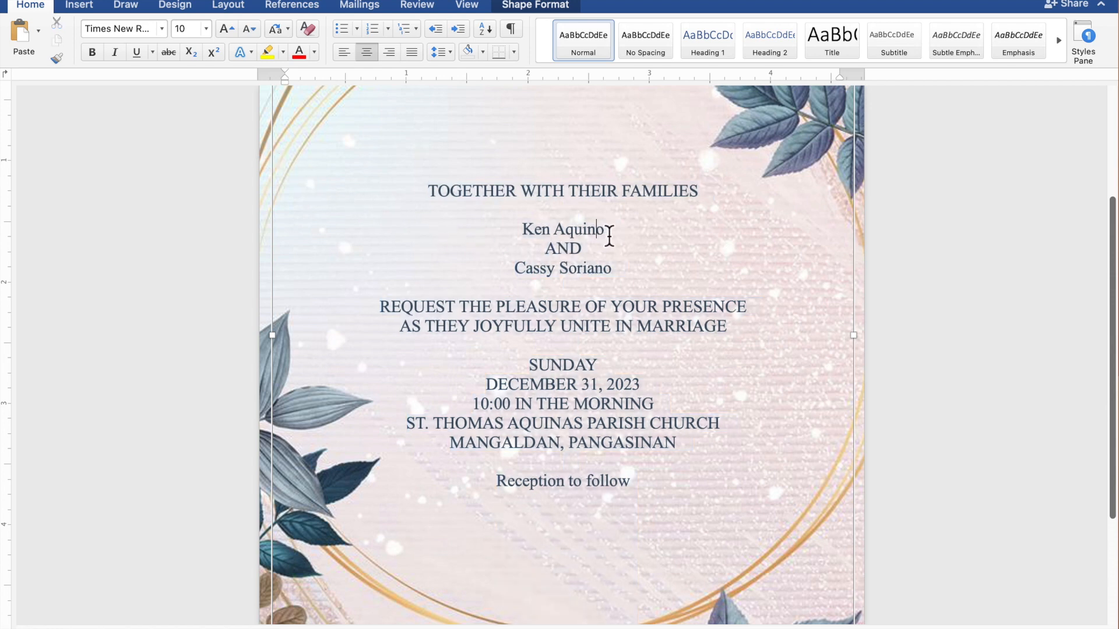
pyautogui.moveTo(607, 234); pyautogui.dragTo(536, 241)
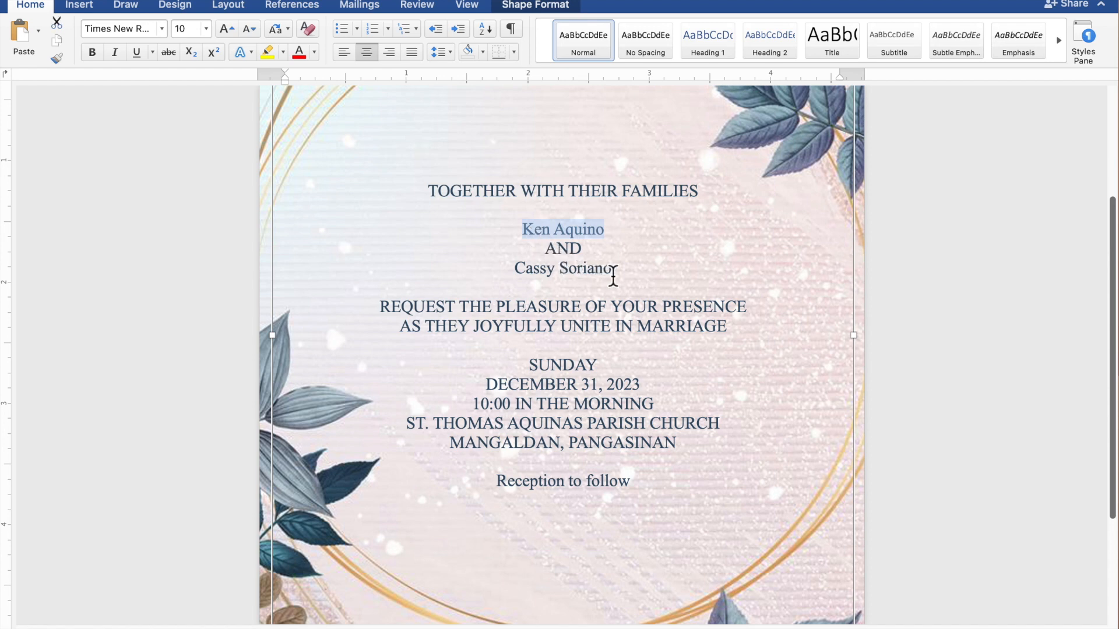
pyautogui.moveTo(613, 277); pyautogui.dragTo(536, 281)
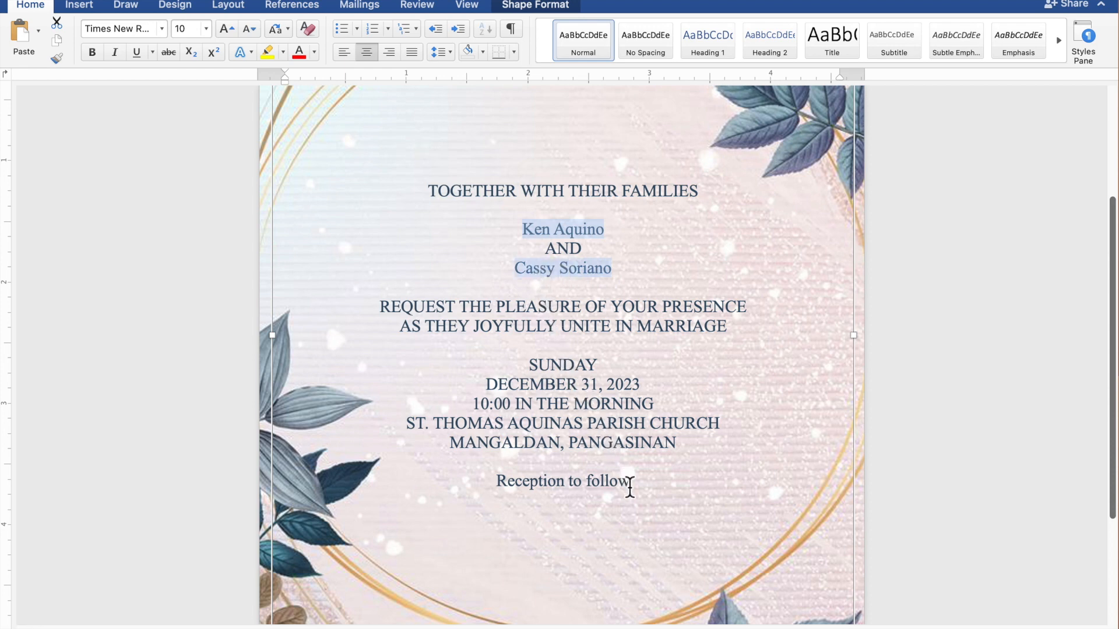
pyautogui.moveTo(631, 488); pyautogui.dragTo(542, 495)
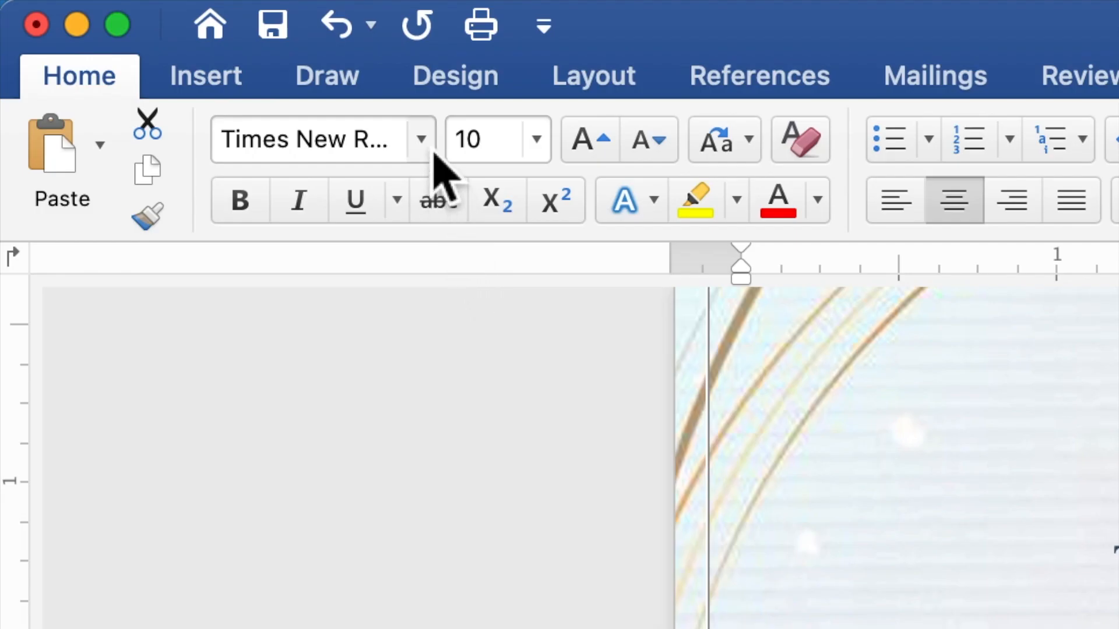
pyautogui.click(422, 143)
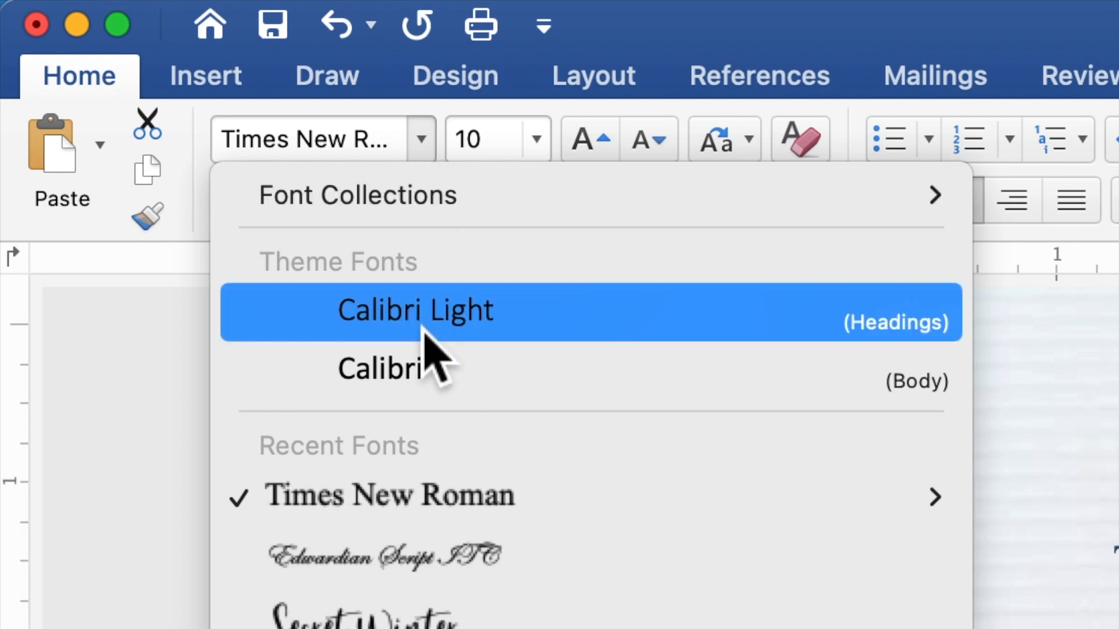
pyautogui.click(424, 556)
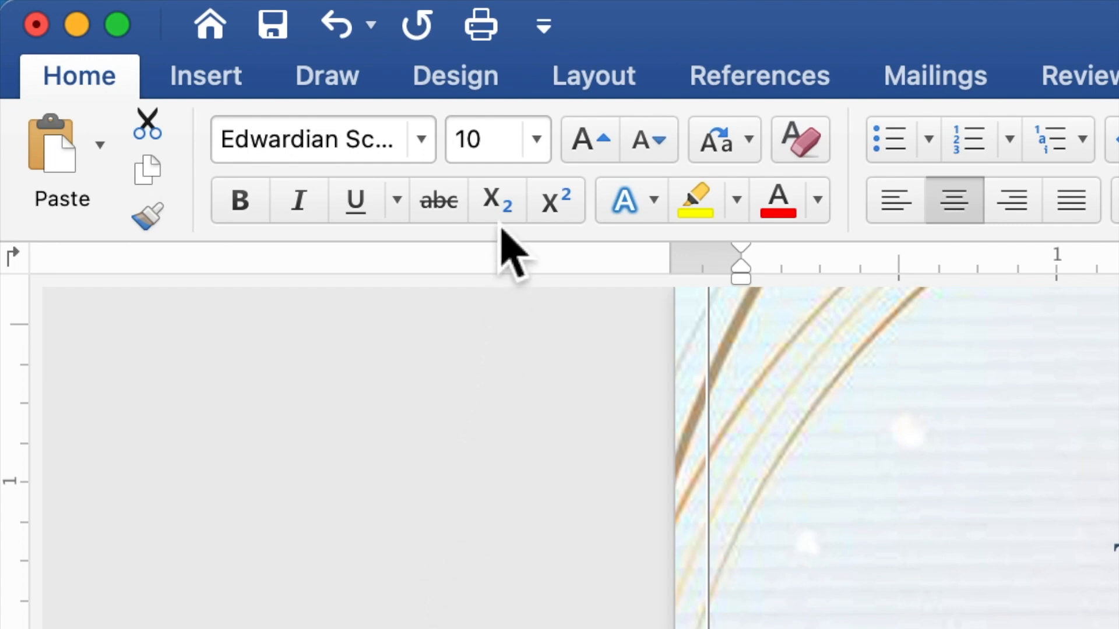
# Set the font size of the selected names and closing line to 20.
pyautogui.click(495, 141)
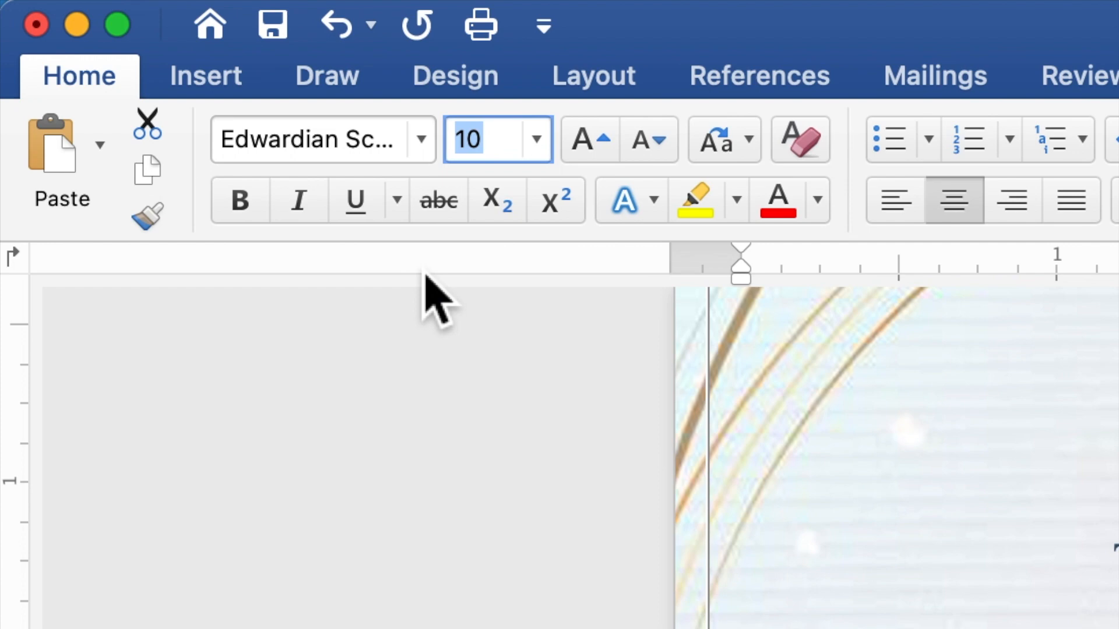
pyautogui.write('2')
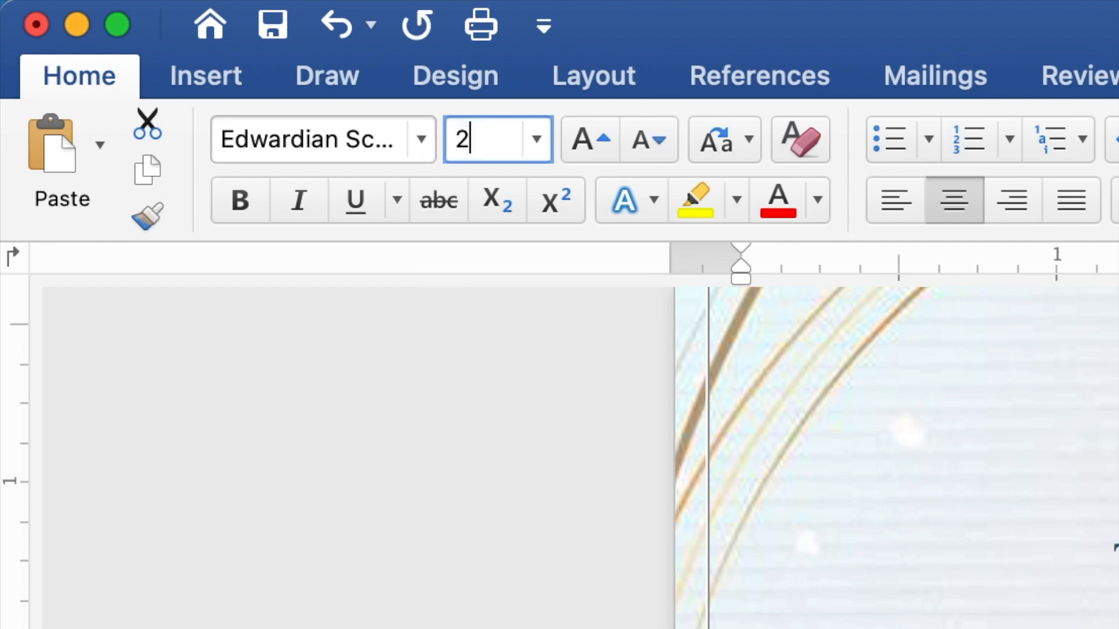
pyautogui.write('0')
pyautogui.press('Return')
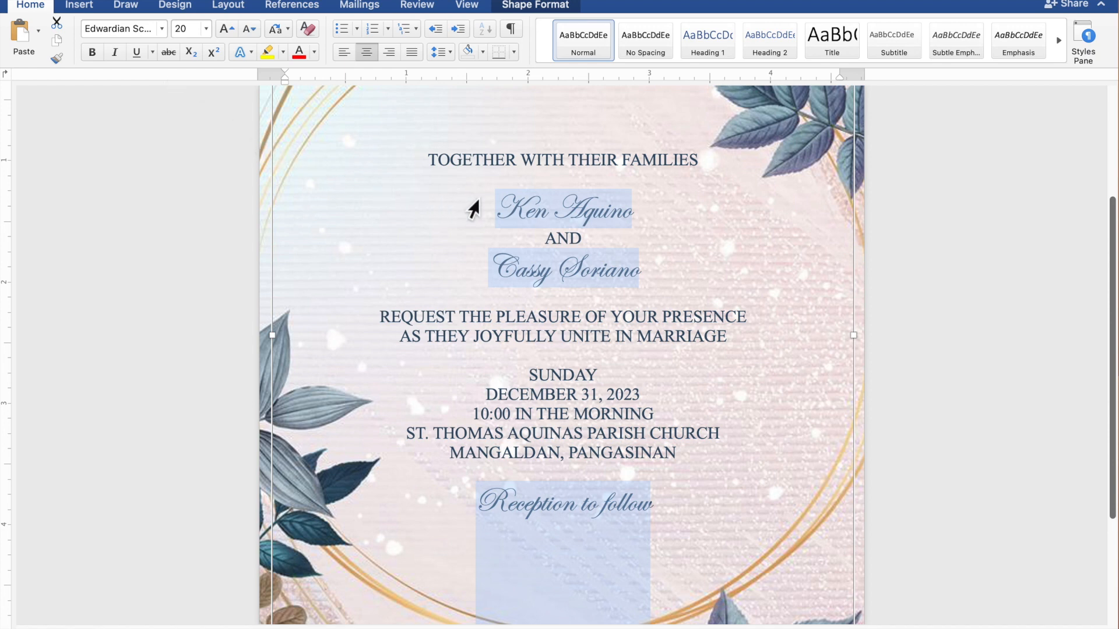
# Select only the couple's two names and set their font size to 40.
pyautogui.click(636, 220)
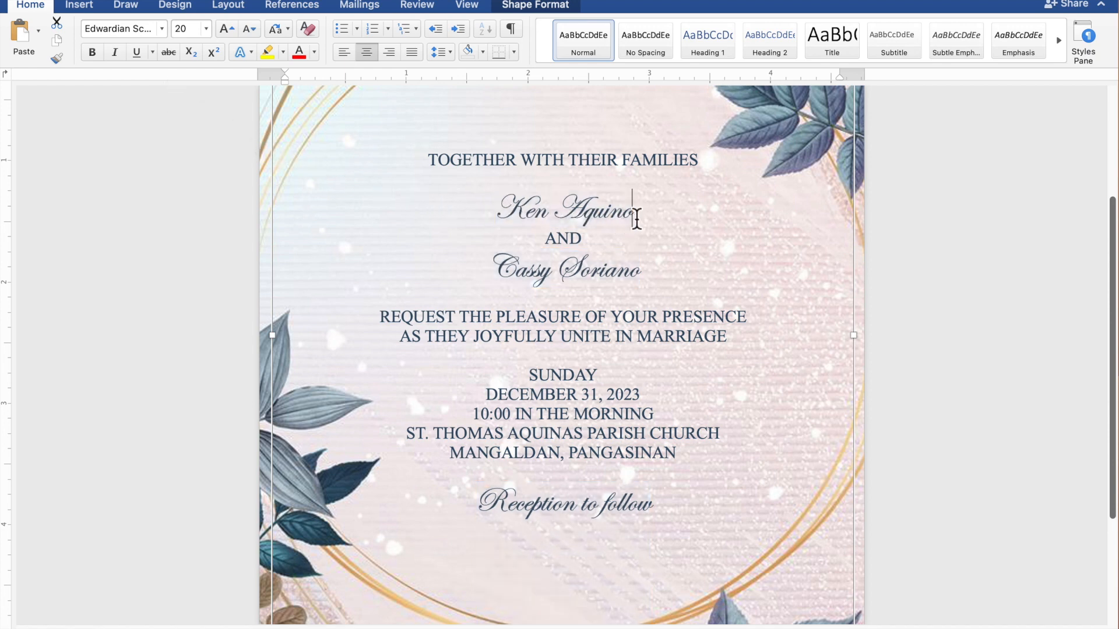
pyautogui.moveTo(636, 219); pyautogui.dragTo(528, 225)
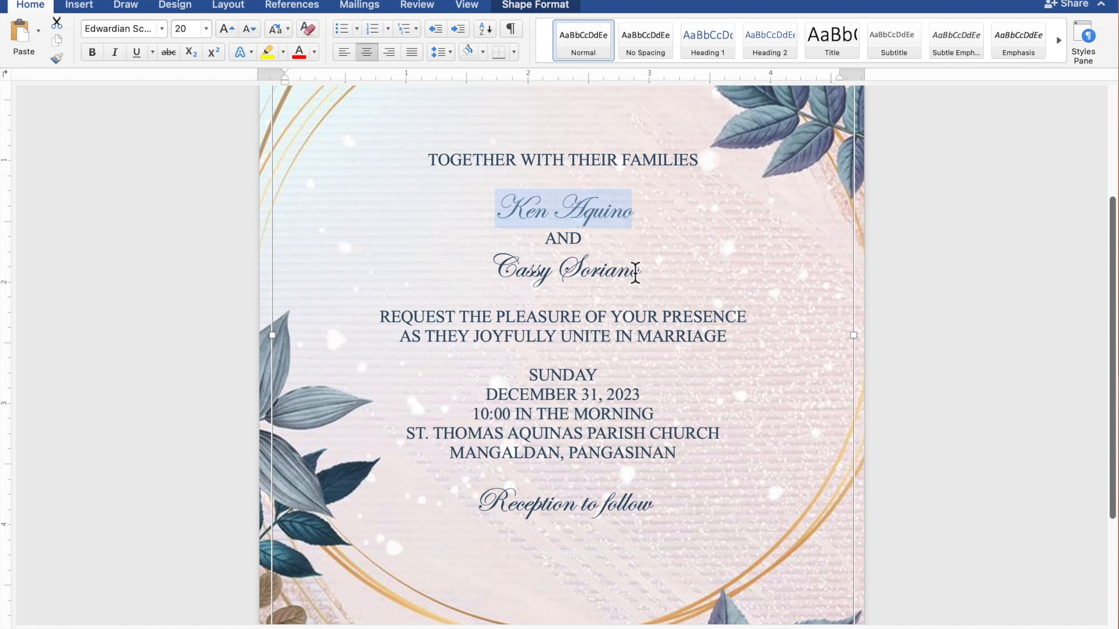
pyautogui.moveTo(642, 276); pyautogui.dragTo(532, 275)
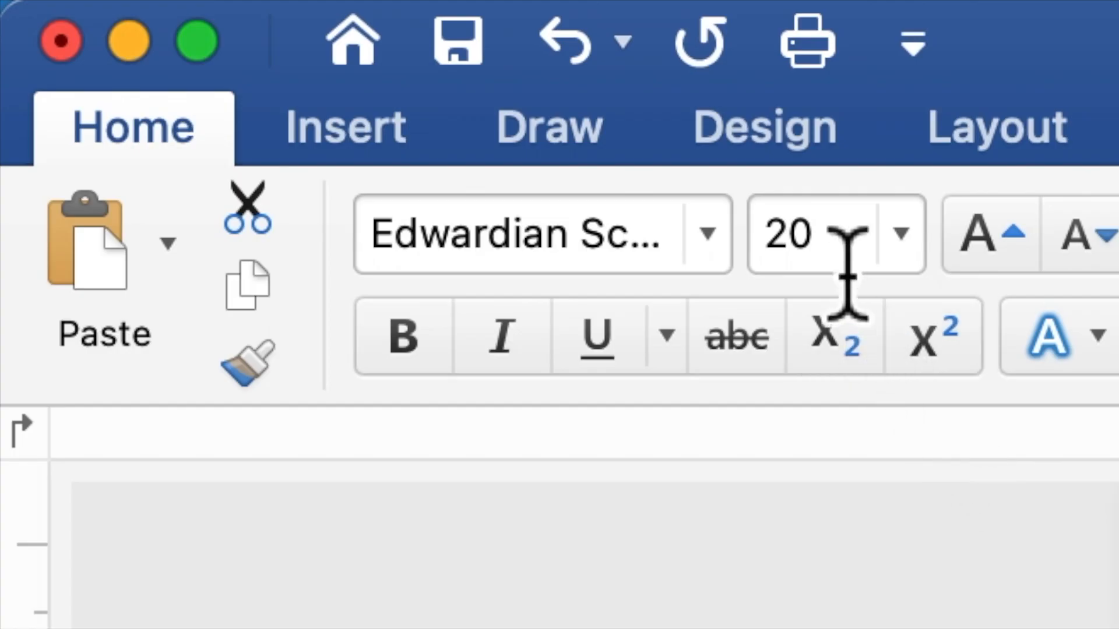
pyautogui.moveTo(822, 245); pyautogui.dragTo(761, 270)
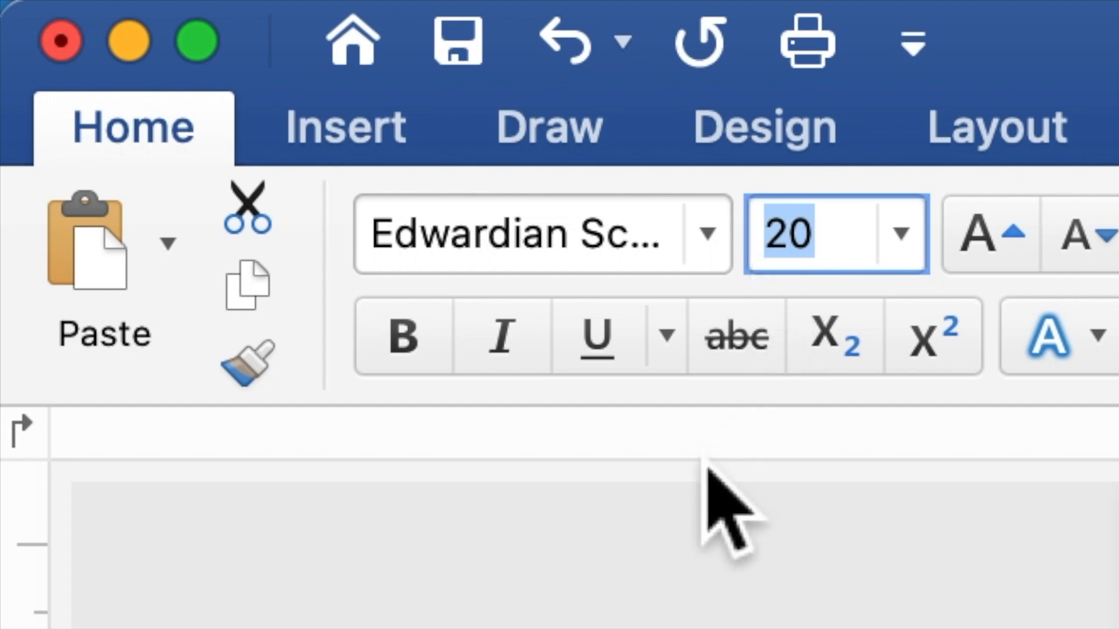
pyautogui.write('4')
pyautogui.write('0')
pyautogui.press('Return')
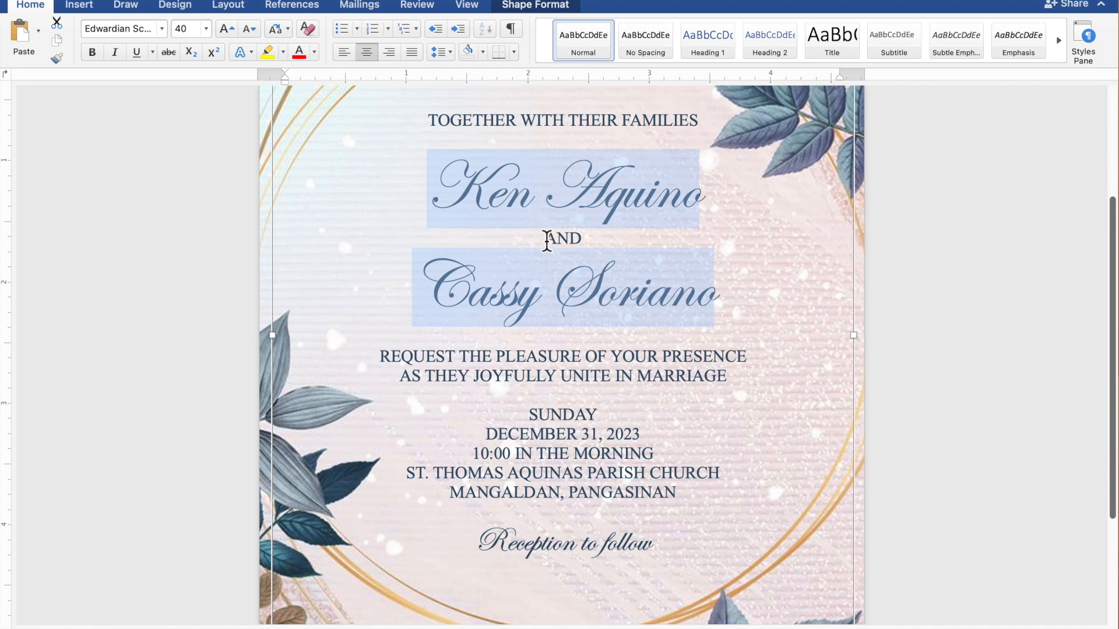
# Insert an extra blank line above the first name and another below the second name.
pyautogui.click(564, 260)
pyautogui.scroll(-5, 564, 260)
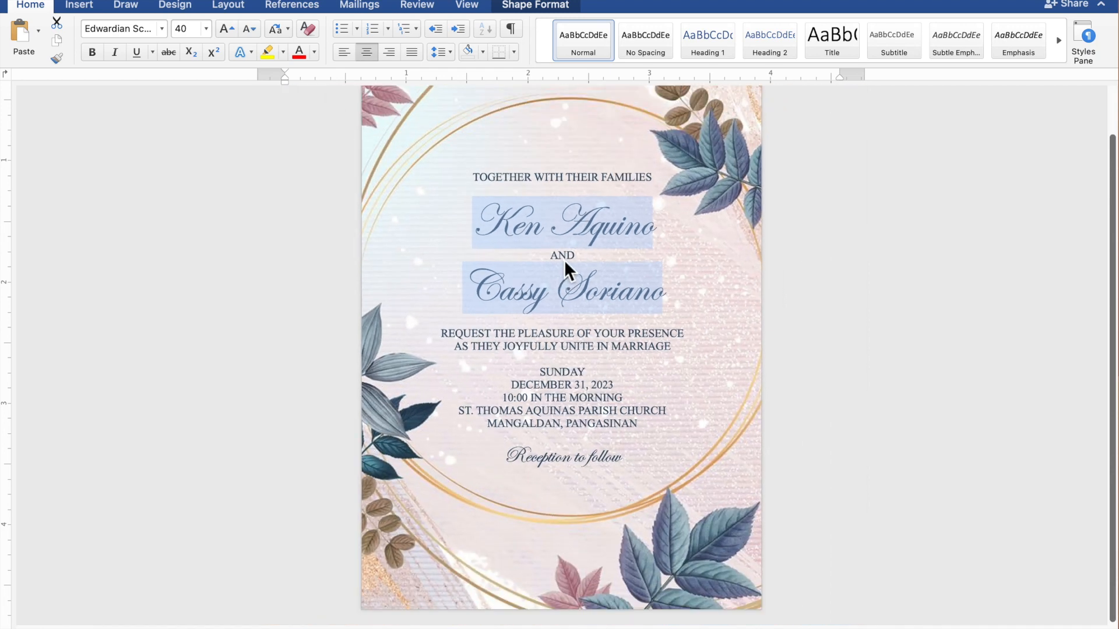
pyautogui.scroll(-2, 566, 267)
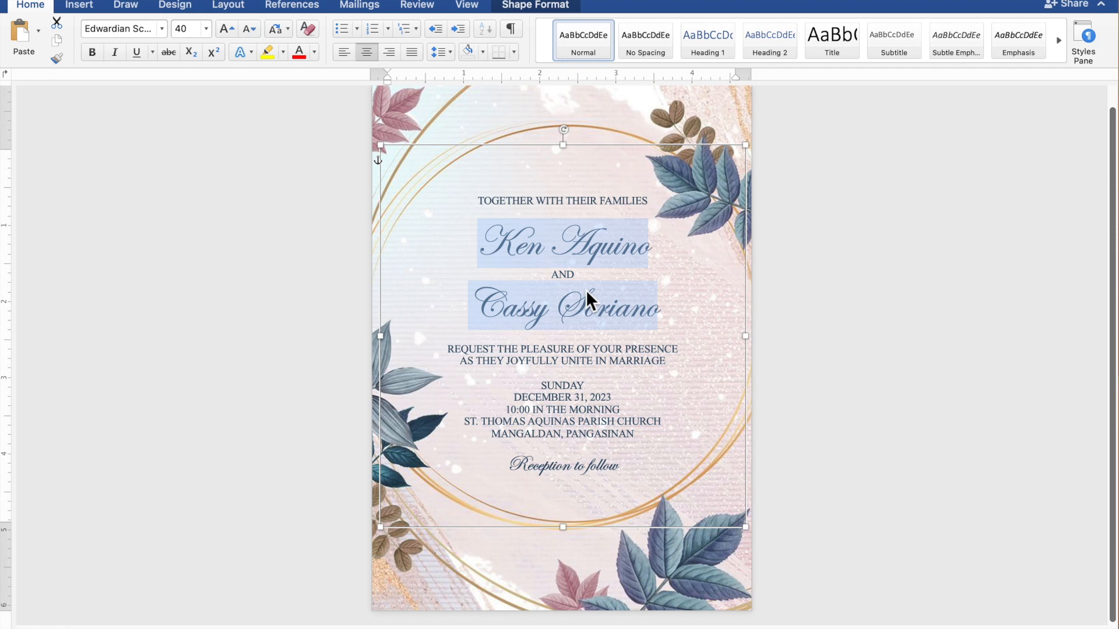
pyautogui.scroll(-3, 586, 289)
pyautogui.scroll(1, 586, 289)
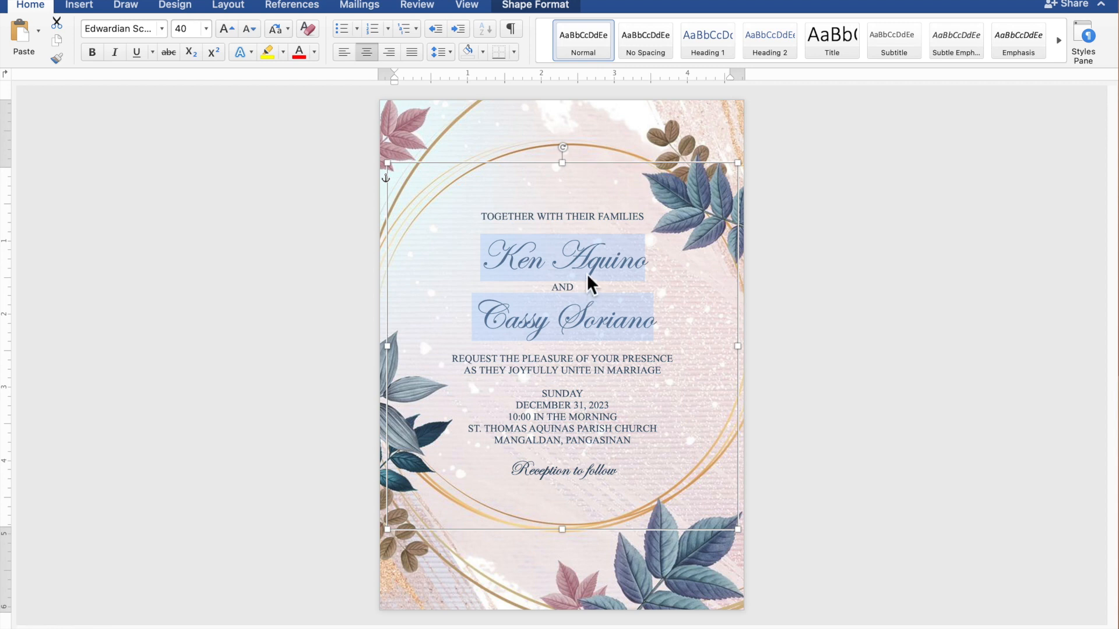
pyautogui.click(592, 232)
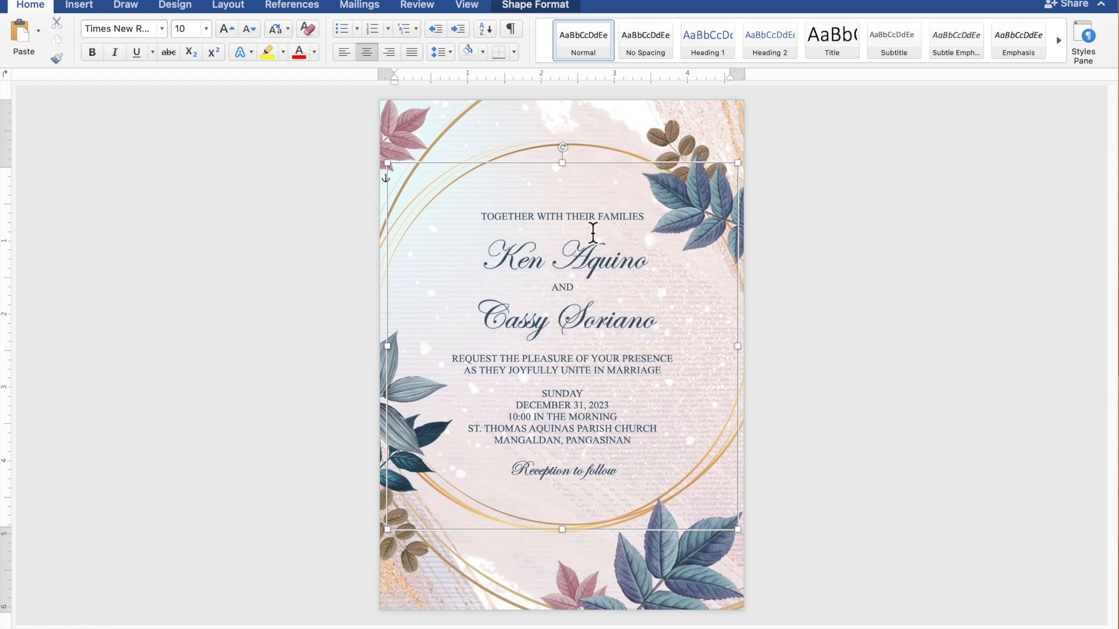
pyautogui.press('Return')
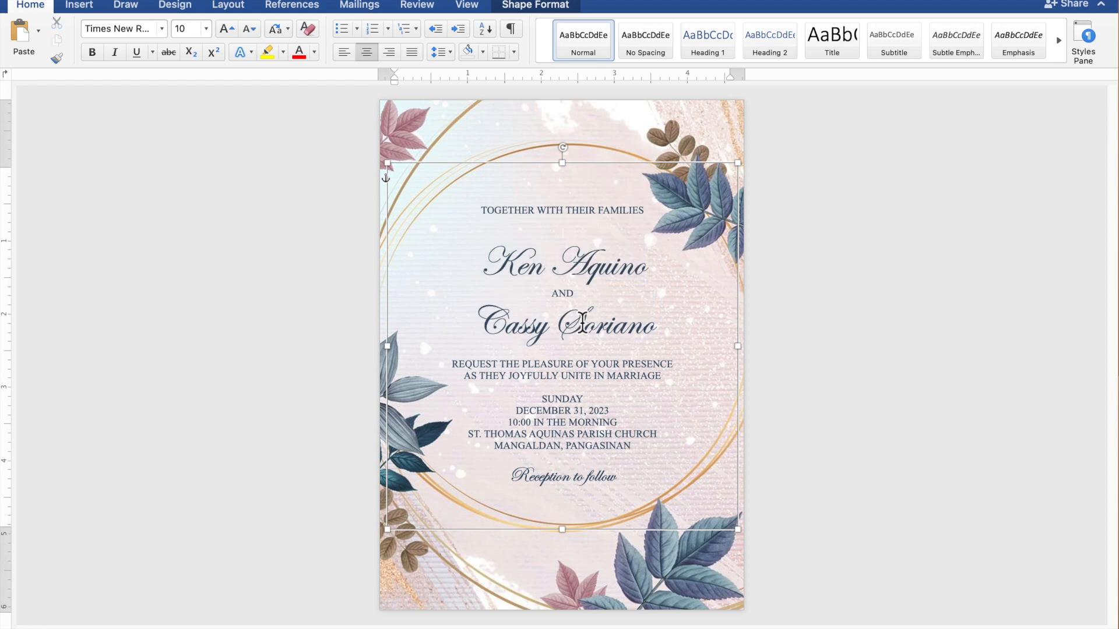
pyautogui.click(582, 354)
pyautogui.press('Return')
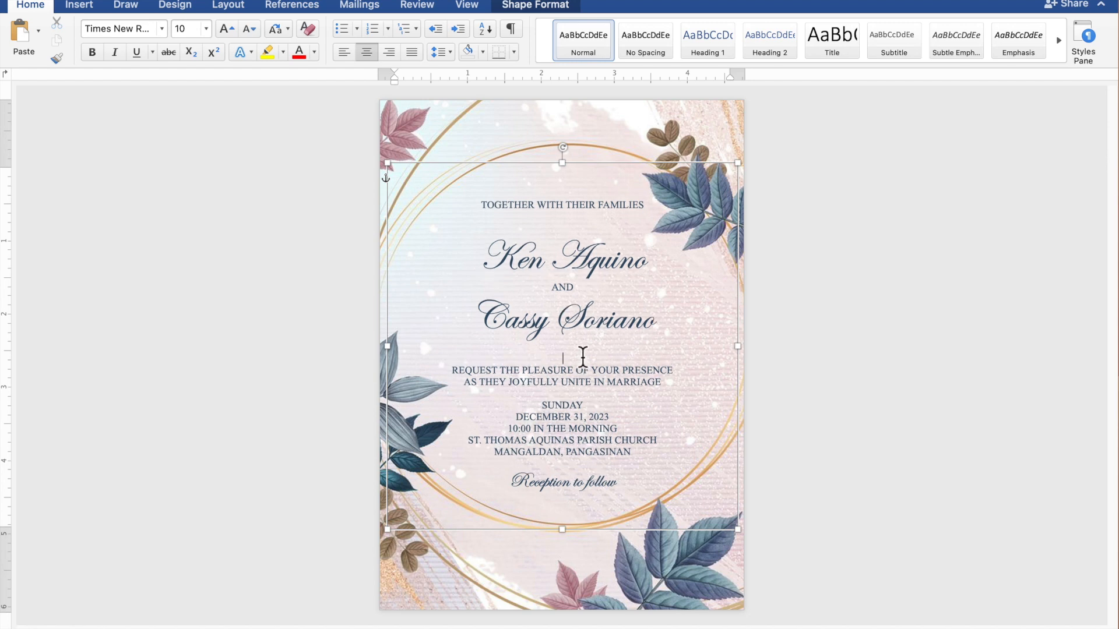
# Nudge the invitation text rectangle slightly upward within the golden frame and deselect it.
pyautogui.click(616, 175)
pyautogui.press('Up')
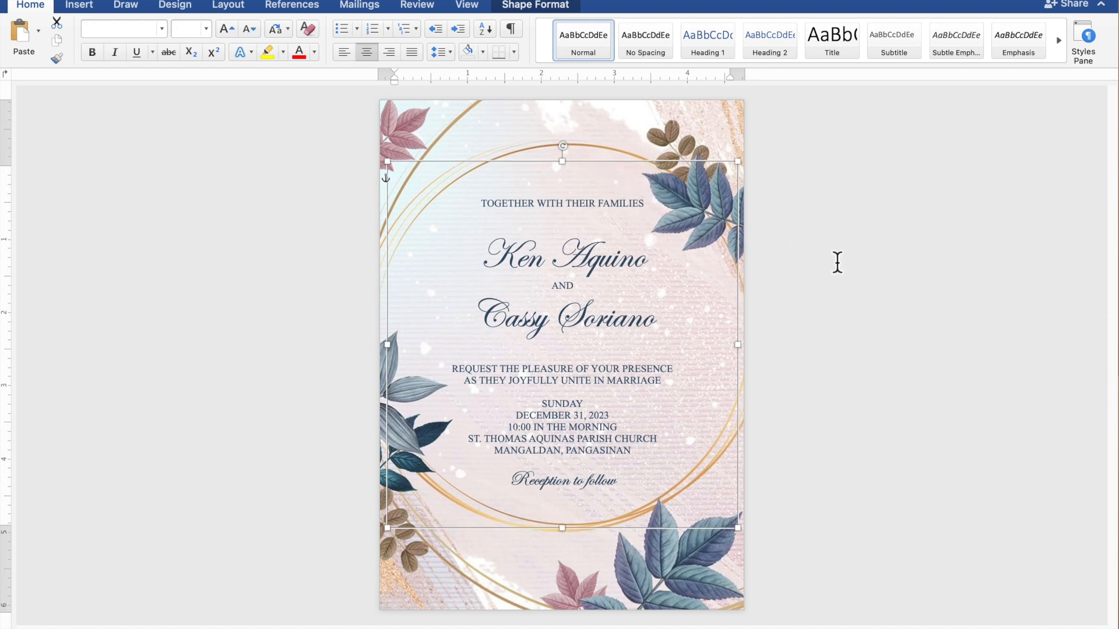
pyautogui.click(1019, 285)
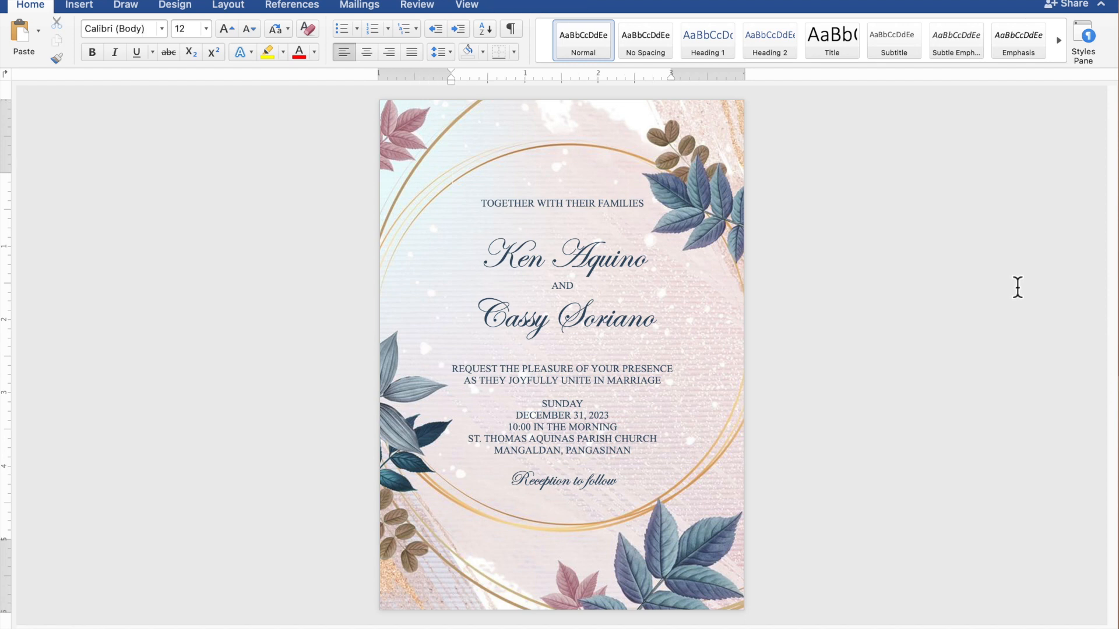